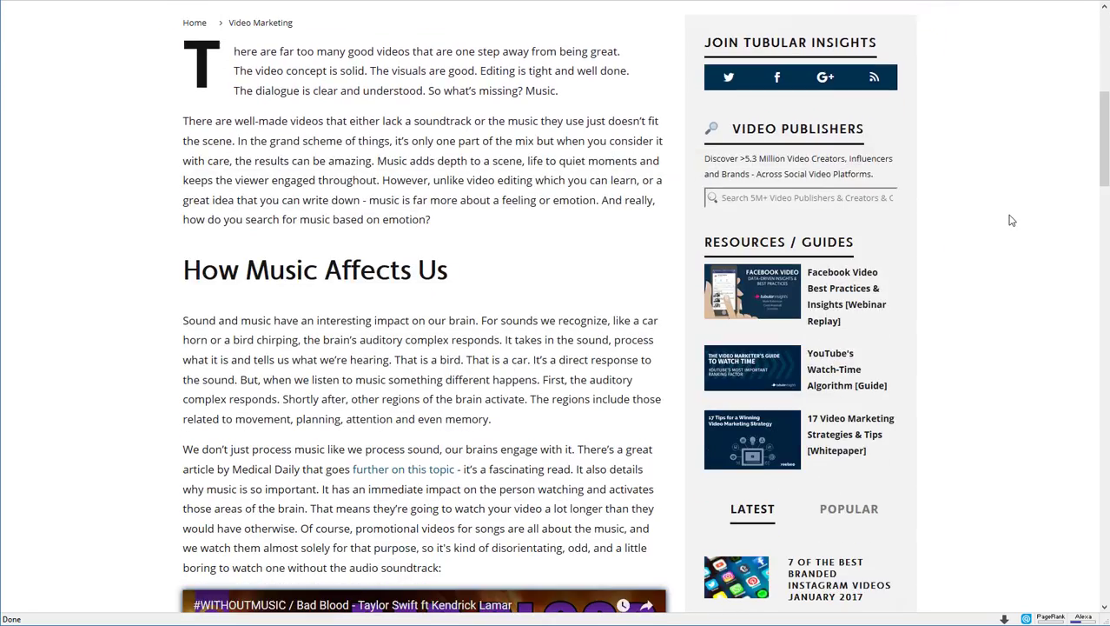
- Scroll through the Tubular Insights article and example video pages down to the 1A Auto door-lock page
{"action": "scroll", "coordinate": [1008, 231], "scroll_direction": "down", "scroll_amount": 4}
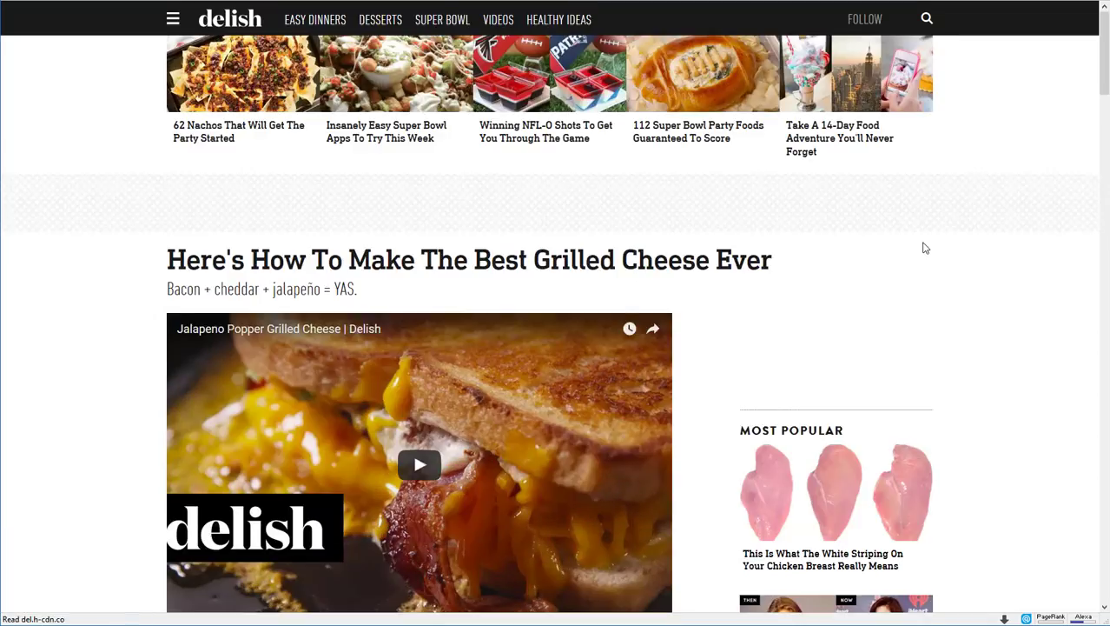
{"action": "scroll", "coordinate": [952, 263], "scroll_direction": "down", "scroll_amount": 15}
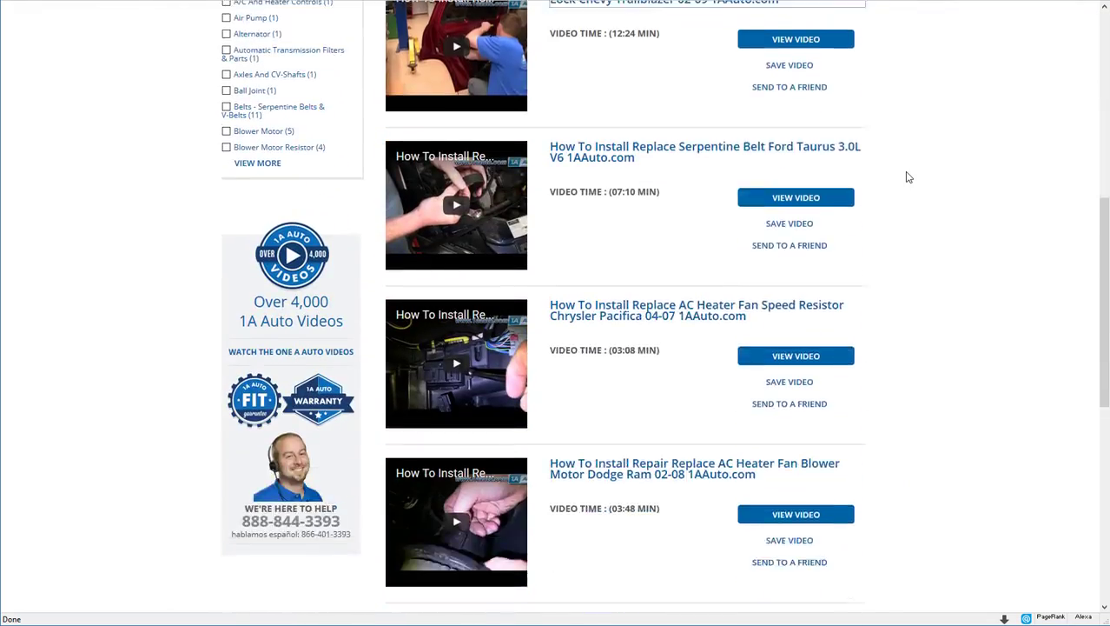
{"action": "scroll", "coordinate": [907, 177], "scroll_direction": "down", "scroll_amount": 2}
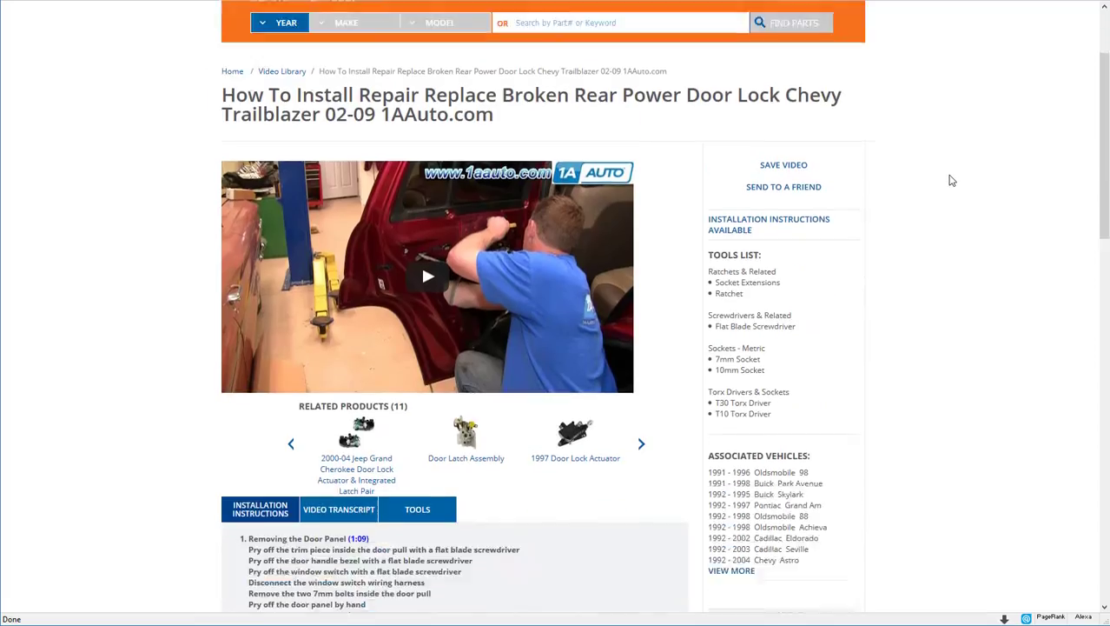
{"action": "scroll", "coordinate": [951, 180], "scroll_direction": "down", "scroll_amount": 5}
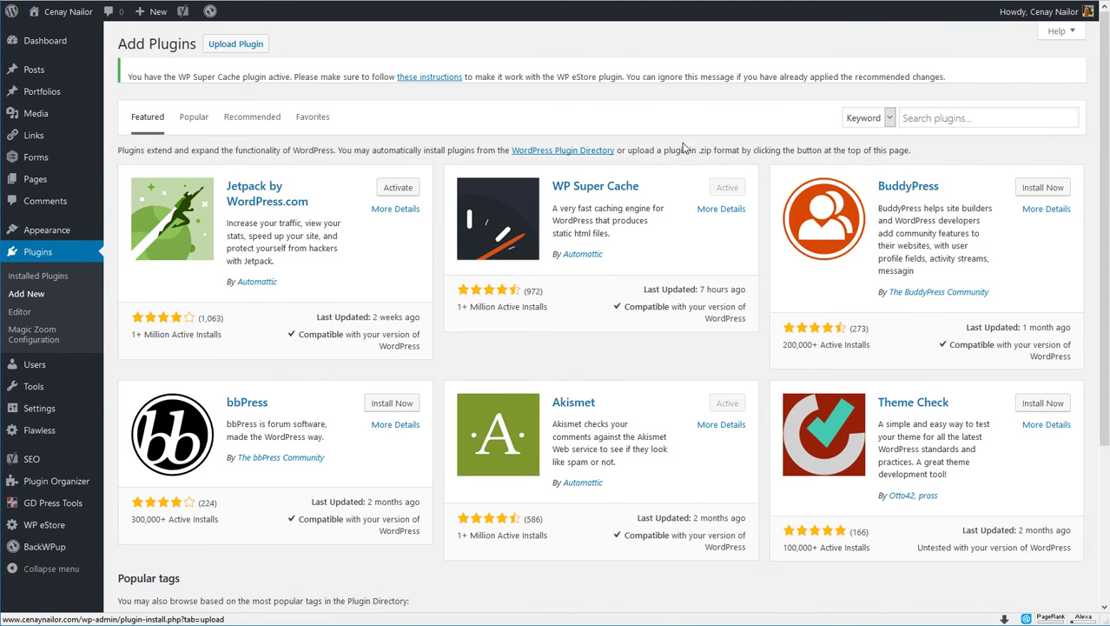
- Search plugins for 'sticky' and install the Sticky Spotlight Video Player plugin
{"action": "type", "text": "sticky"}
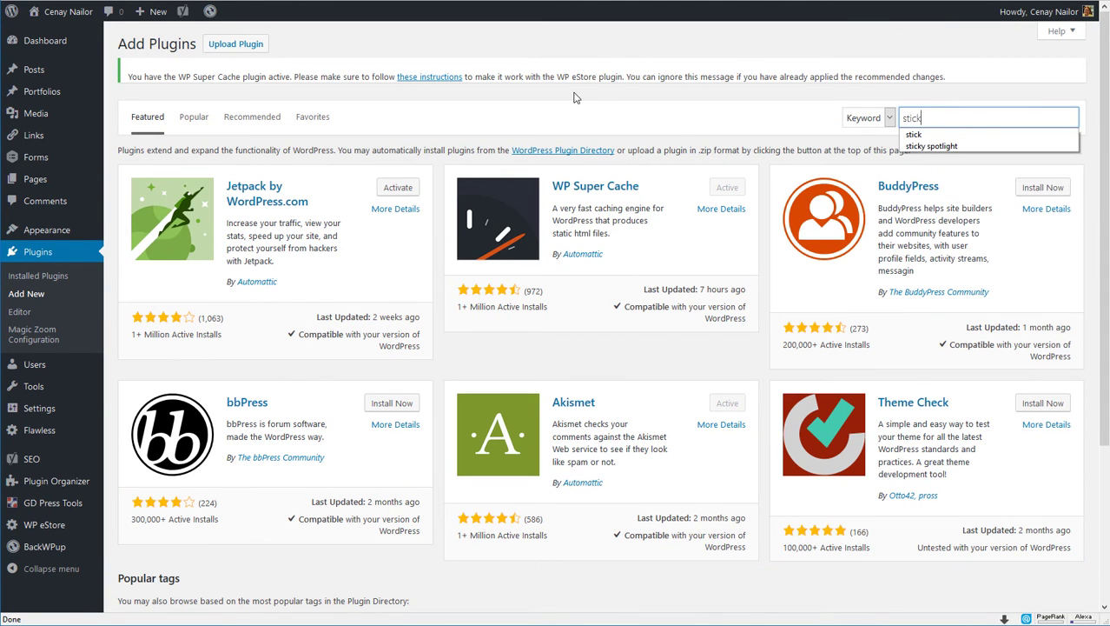
{"action": "key", "text": "Return"}
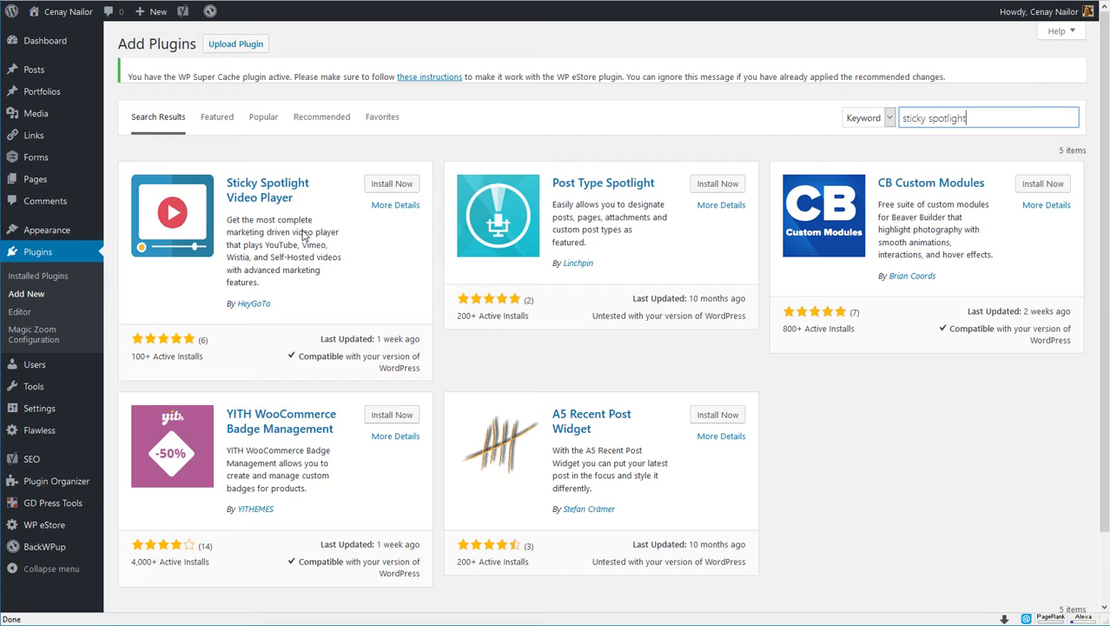
{"action": "left_click", "coordinate": [392, 185]}
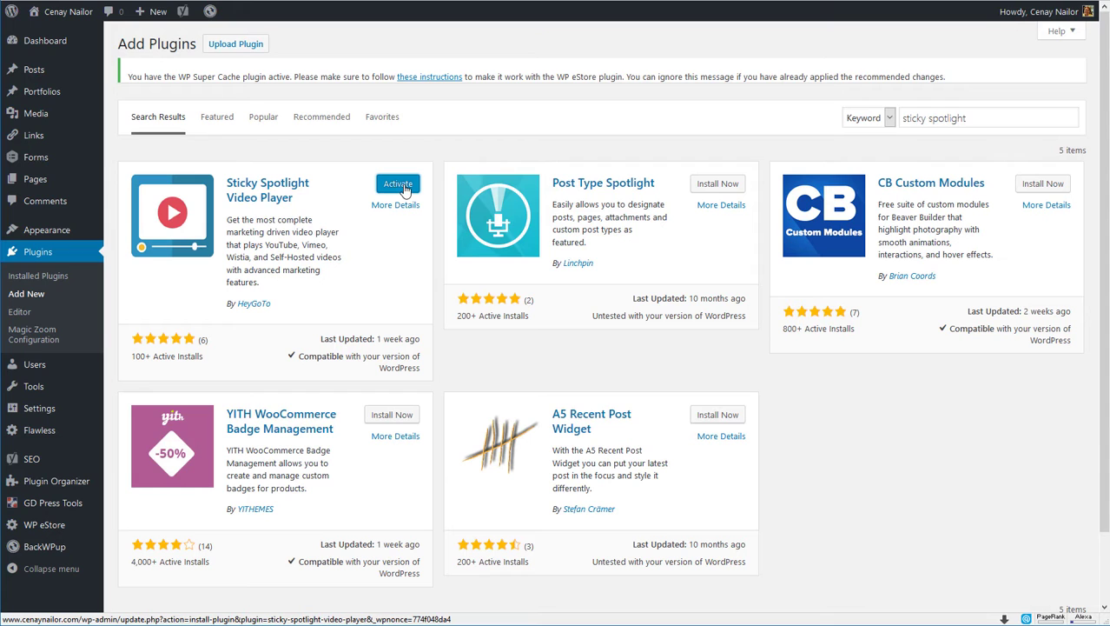
- Activate the plugin and start a new video shortcode from the Video Shortcodes menu
{"action": "left_click", "coordinate": [403, 186]}
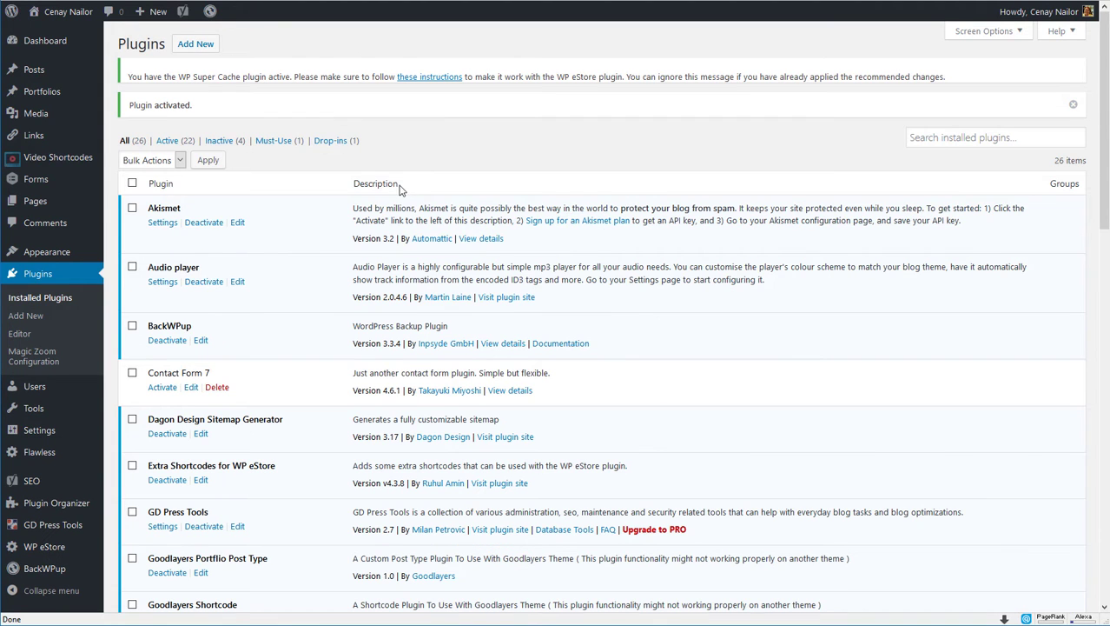
{"action": "mouse_move", "coordinate": [52, 167]}
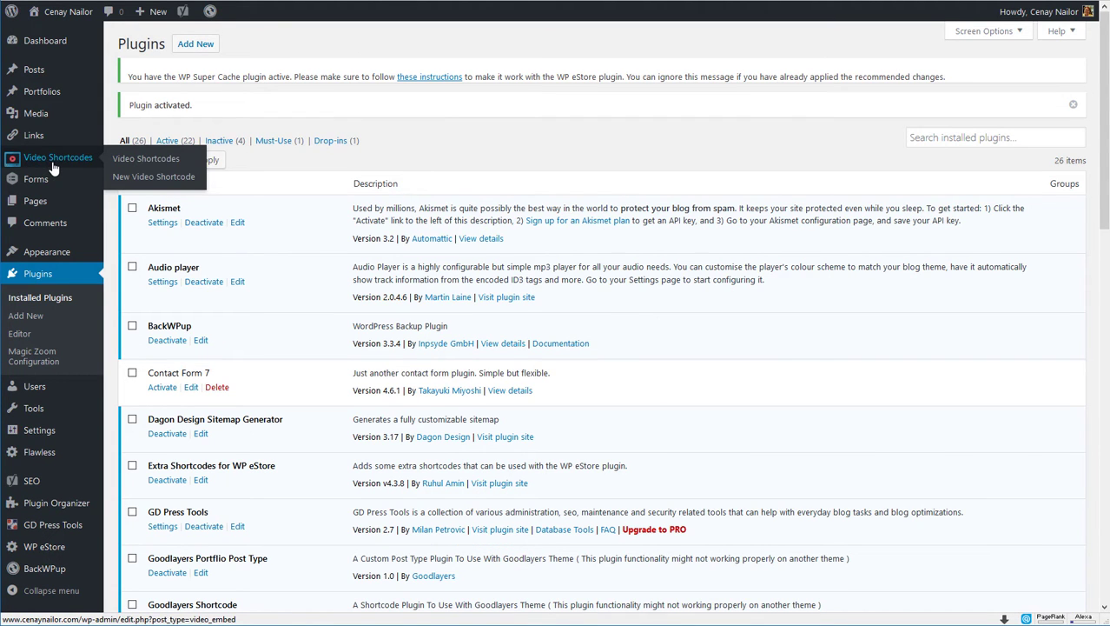
{"action": "left_click", "coordinate": [165, 167]}
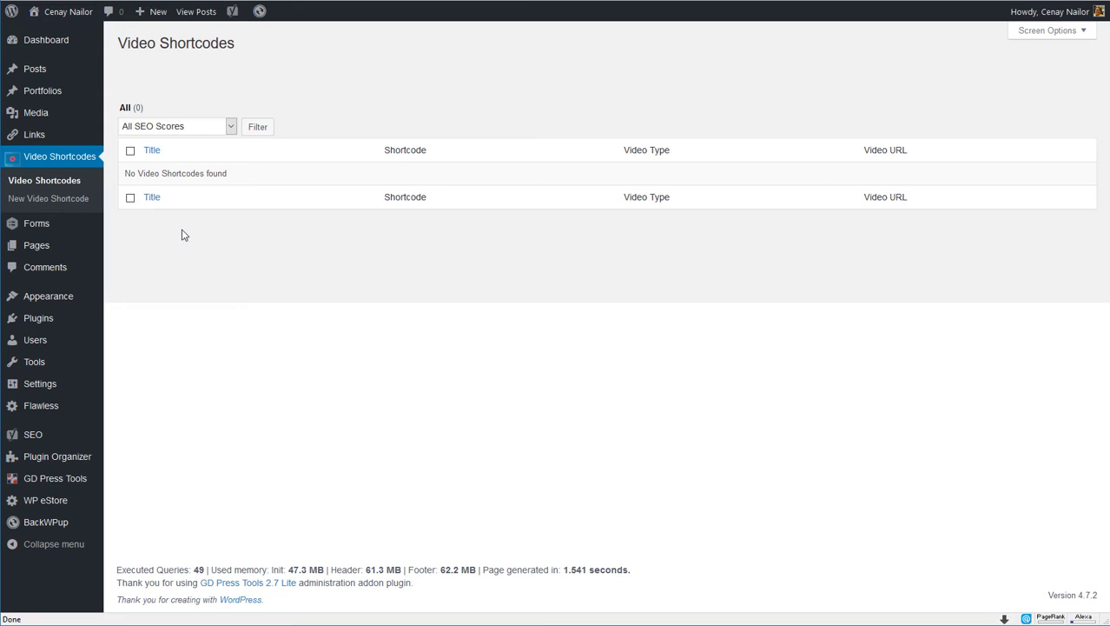
{"action": "left_click", "coordinate": [59, 205]}
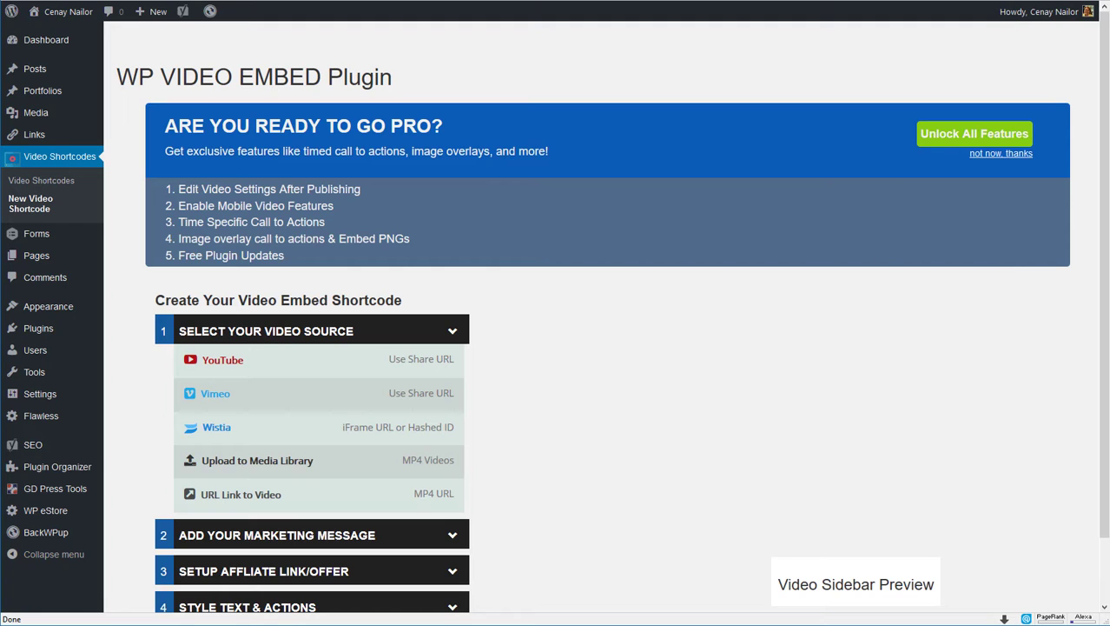
- Choose YouTube as the video source and paste the YouTube video URL
{"action": "left_click_drag", "start_coordinate": [1104, 99], "coordinate": [1101, 224]}
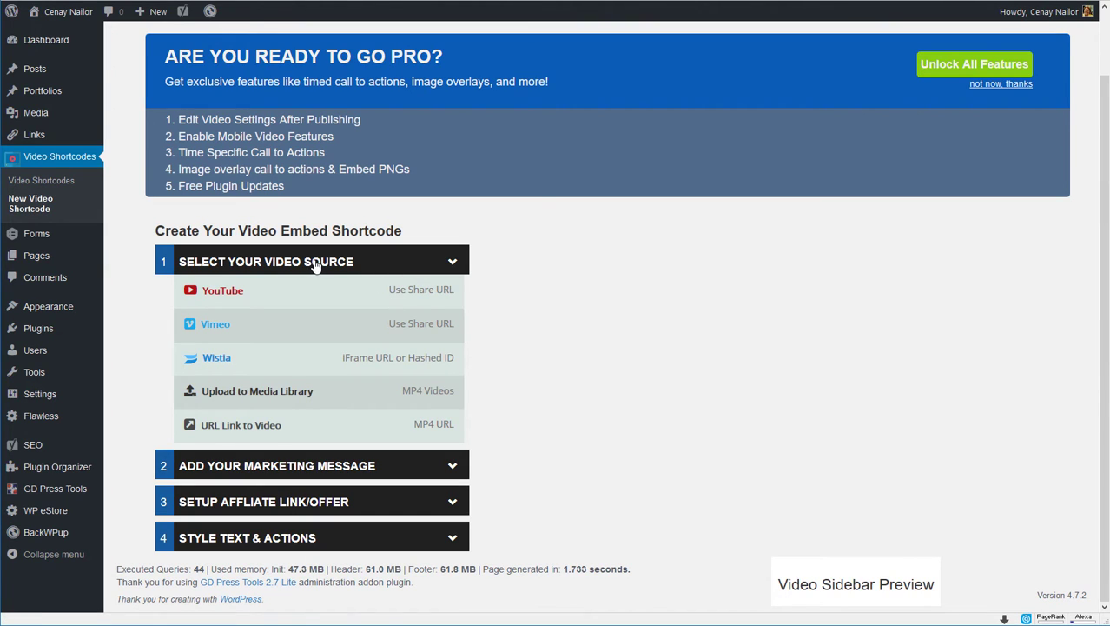
{"action": "left_click", "coordinate": [238, 300]}
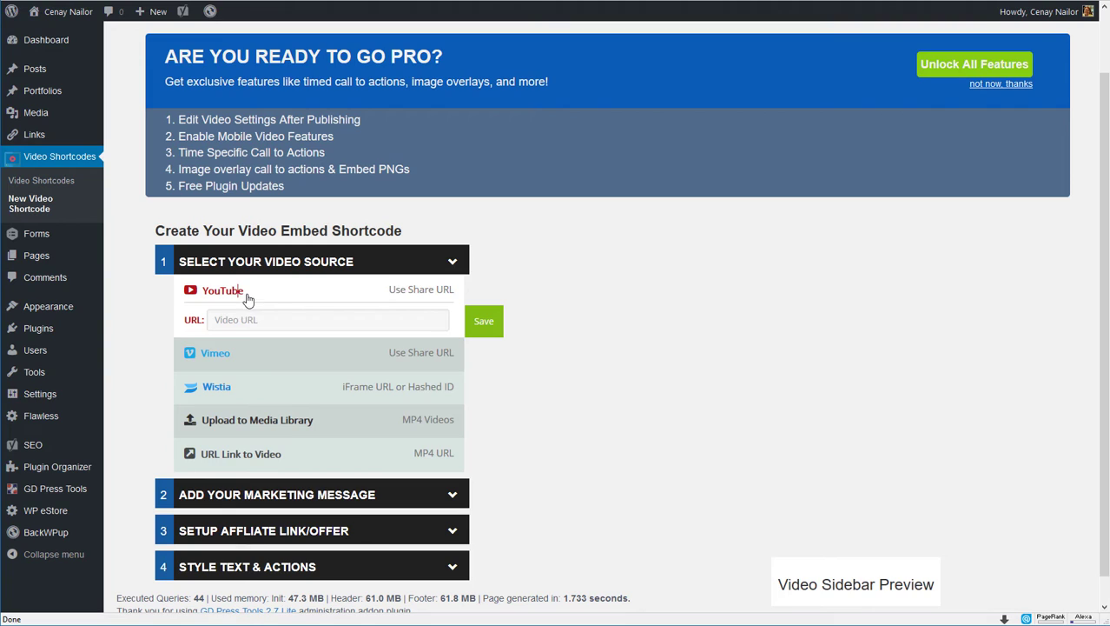
{"action": "left_click", "coordinate": [318, 321]}
{"action": "type", "text": "https://www.youtube.com/watch?v=IM7jcqAPvKI"}
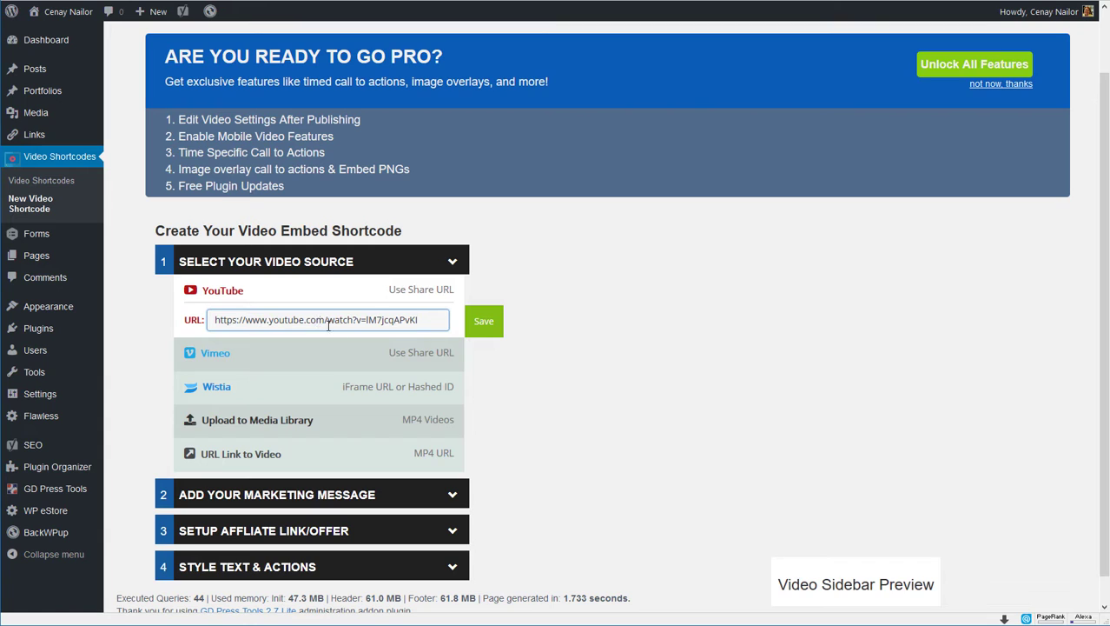
- Save the YouTube source and expand the Setup Affiliate Link/Offer step
{"action": "left_click", "coordinate": [482, 329]}
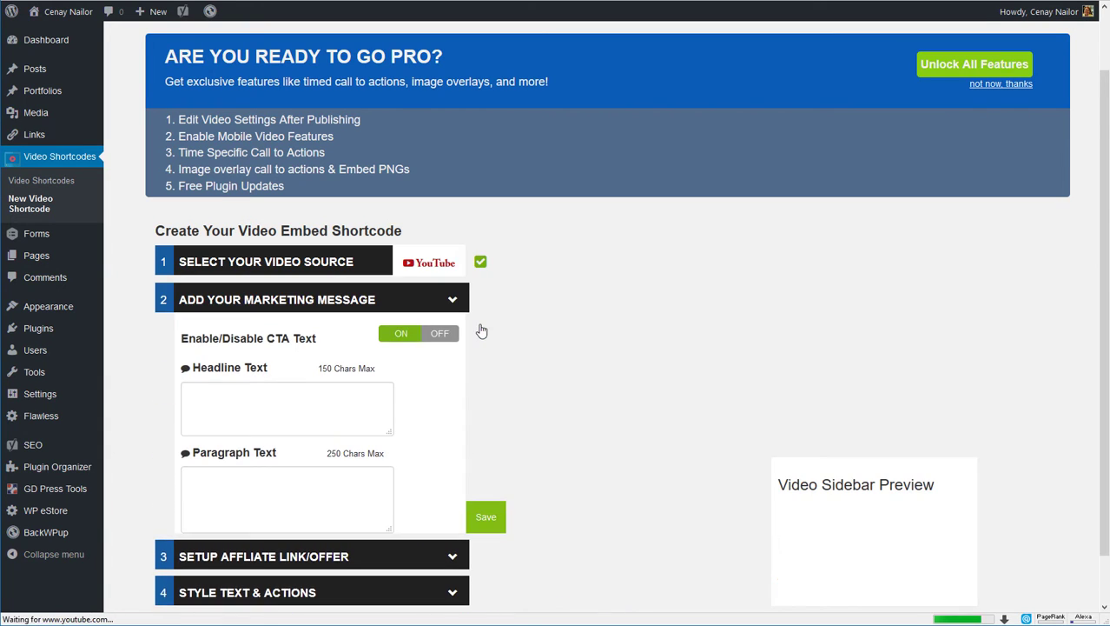
{"action": "scroll", "coordinate": [837, 452], "scroll_direction": "down", "scroll_amount": 1}
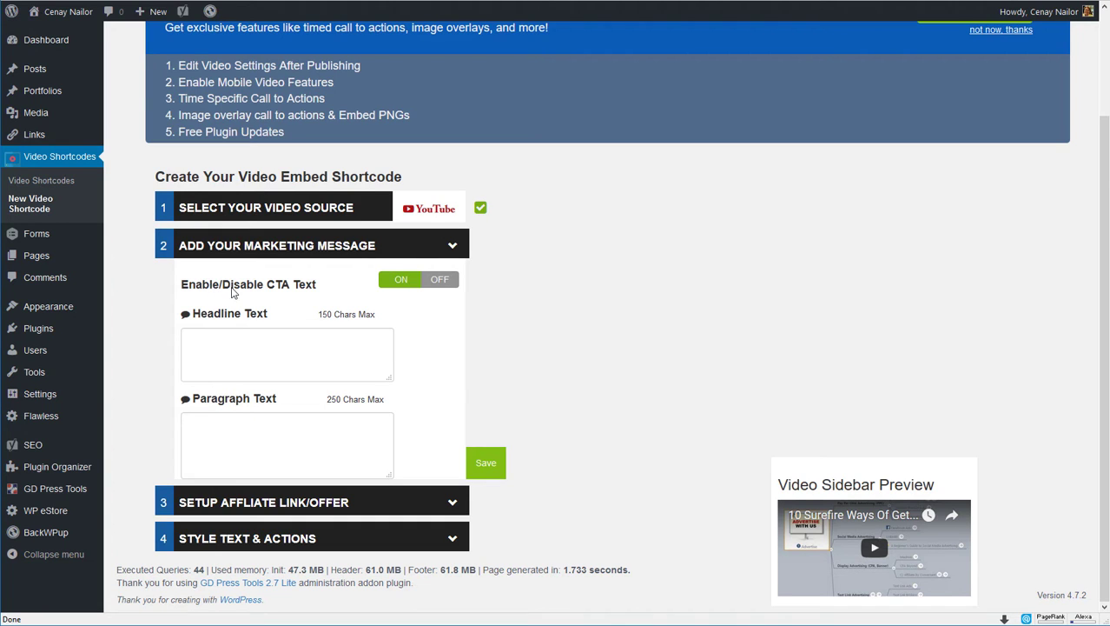
{"action": "left_click", "coordinate": [452, 502]}
{"action": "scroll", "coordinate": [384, 342], "scroll_direction": "down", "scroll_amount": 1}
{"action": "scroll", "coordinate": [384, 342], "scroll_direction": "down", "scroll_amount": 1}
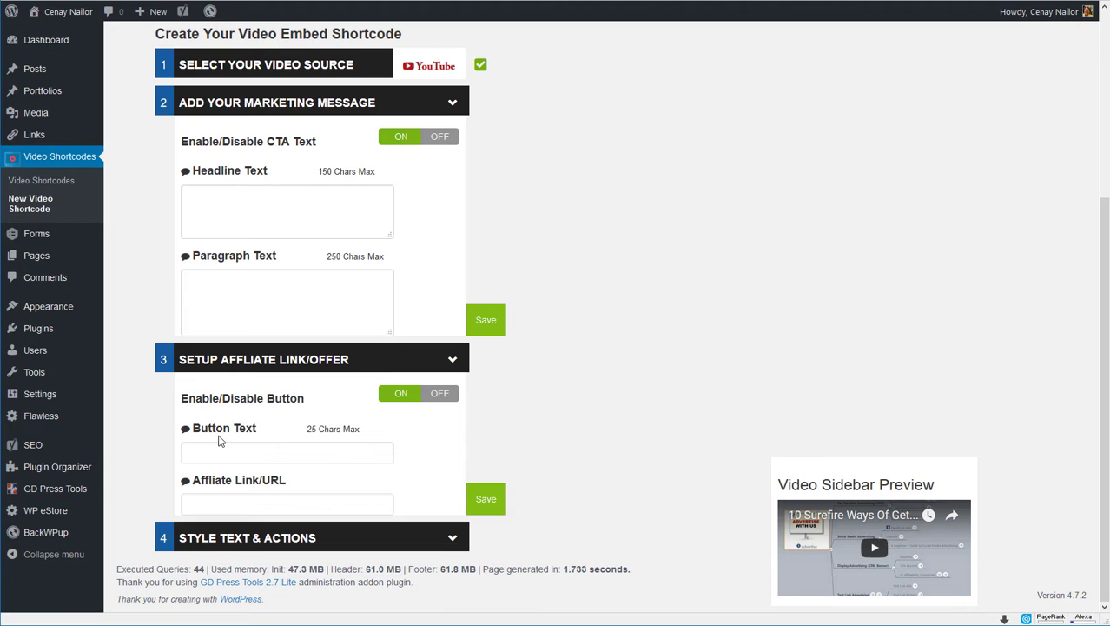
{"action": "left_click", "coordinate": [230, 504]}
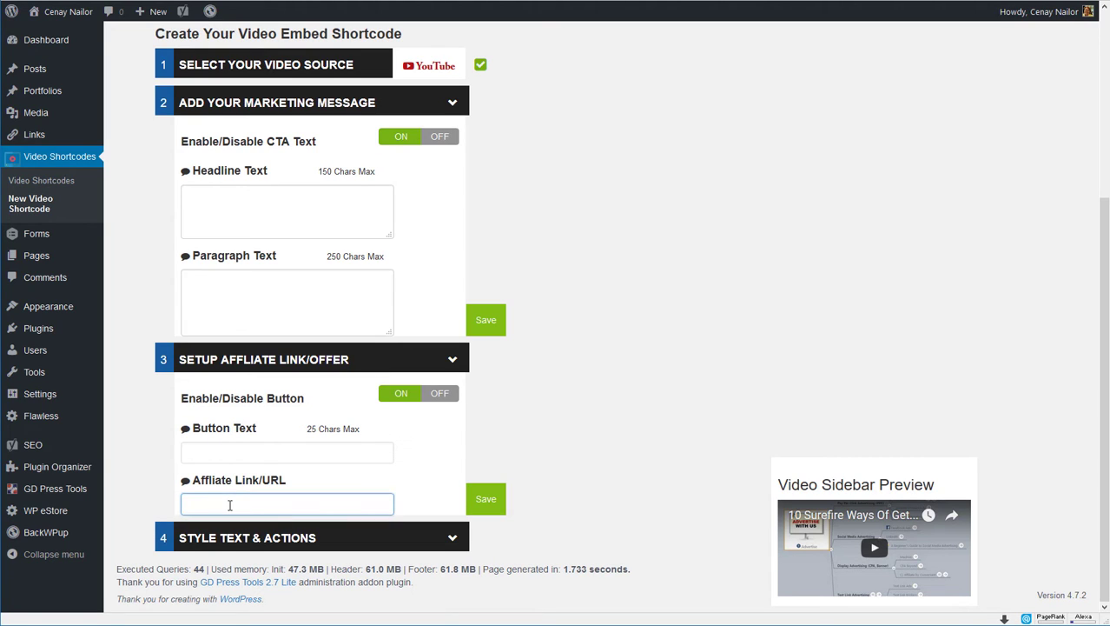
- Expand Style Text & Actions and review the float-right, 2% padding and colour settings
{"action": "left_click", "coordinate": [452, 537]}
{"action": "scroll", "coordinate": [319, 379], "scroll_direction": "down", "scroll_amount": 4}
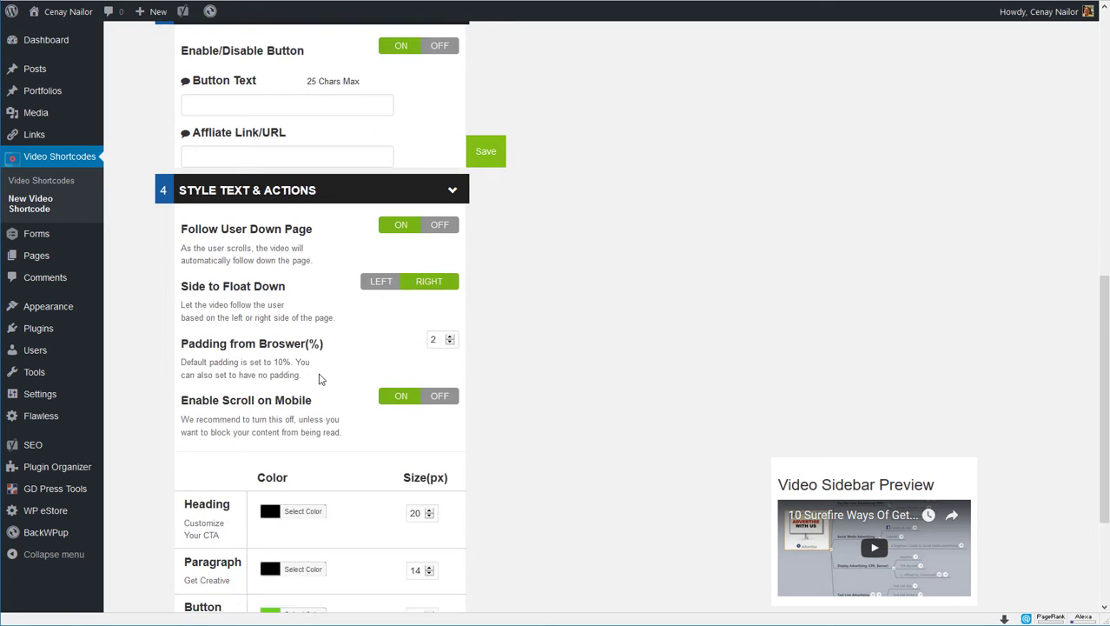
{"action": "scroll", "coordinate": [319, 379], "scroll_direction": "down", "scroll_amount": 2}
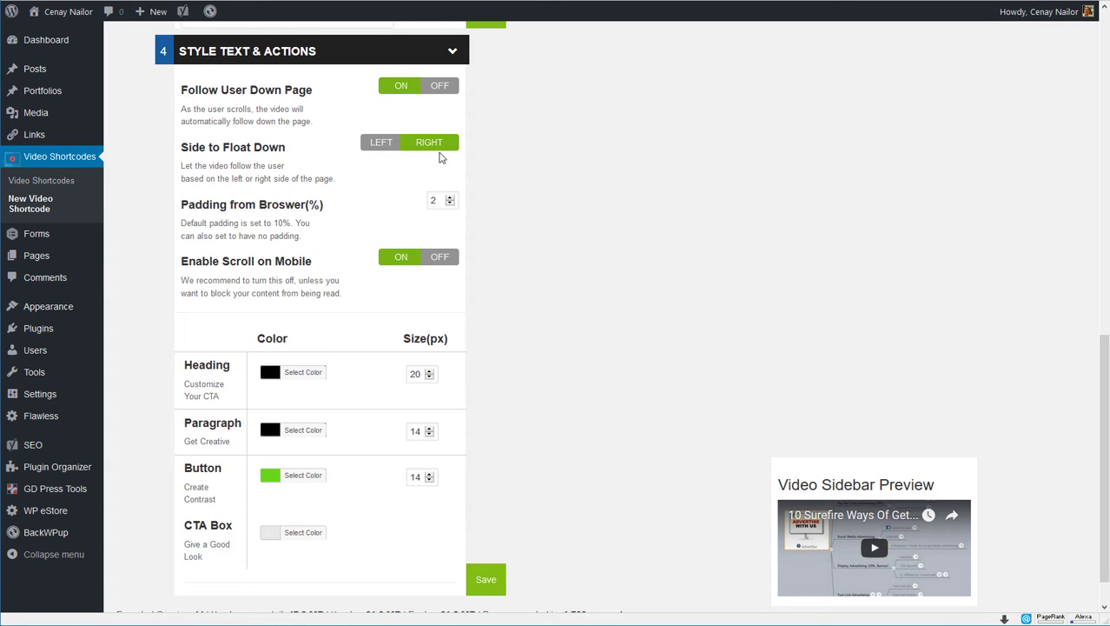
{"action": "scroll", "coordinate": [419, 211], "scroll_direction": "up", "scroll_amount": 8}
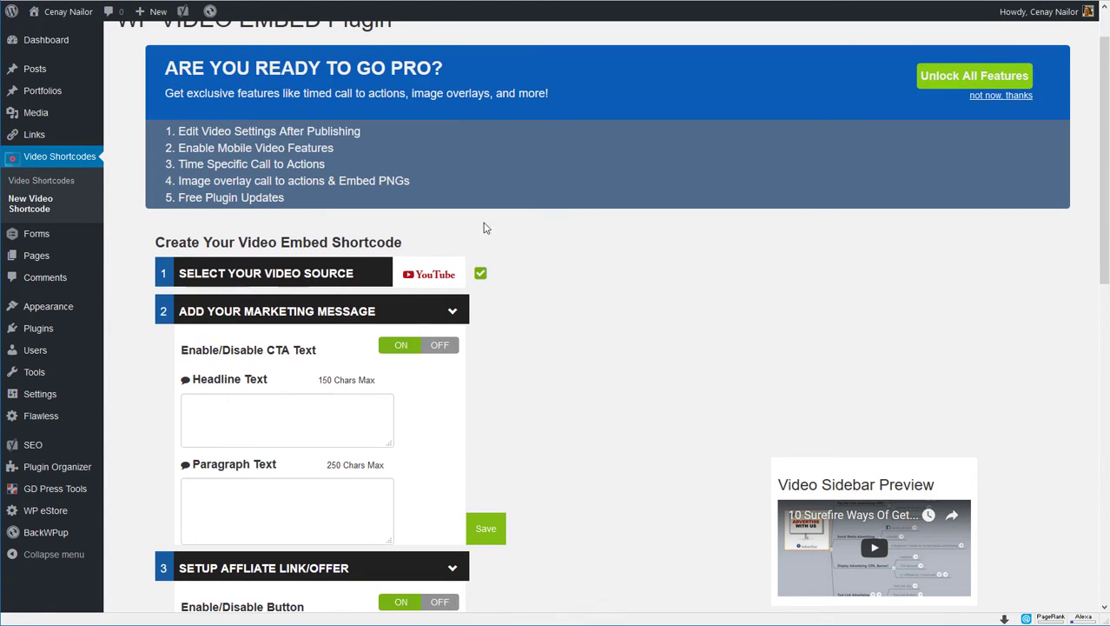
- Enter the headline 'Download eBook of the MindMap' and its paragraph, then save the marketing message
{"action": "scroll", "coordinate": [551, 236], "scroll_direction": "down", "scroll_amount": 2}
{"action": "left_click", "coordinate": [273, 264]}
{"action": "type", "text": "Download eBook of the MindMap"}
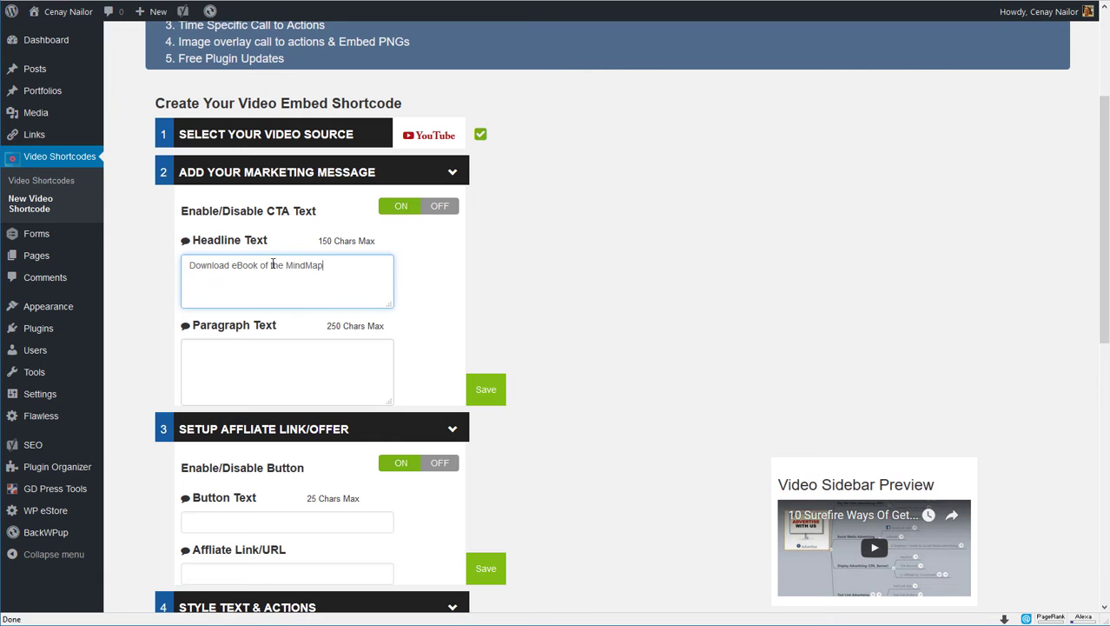
{"action": "key", "text": "Tab"}
{"action": "type", "text": "To help with those who \"consume\" information differently, I've provided the content in a variety of formats. Just want the eBook version of the content? You can download that below with the button."}
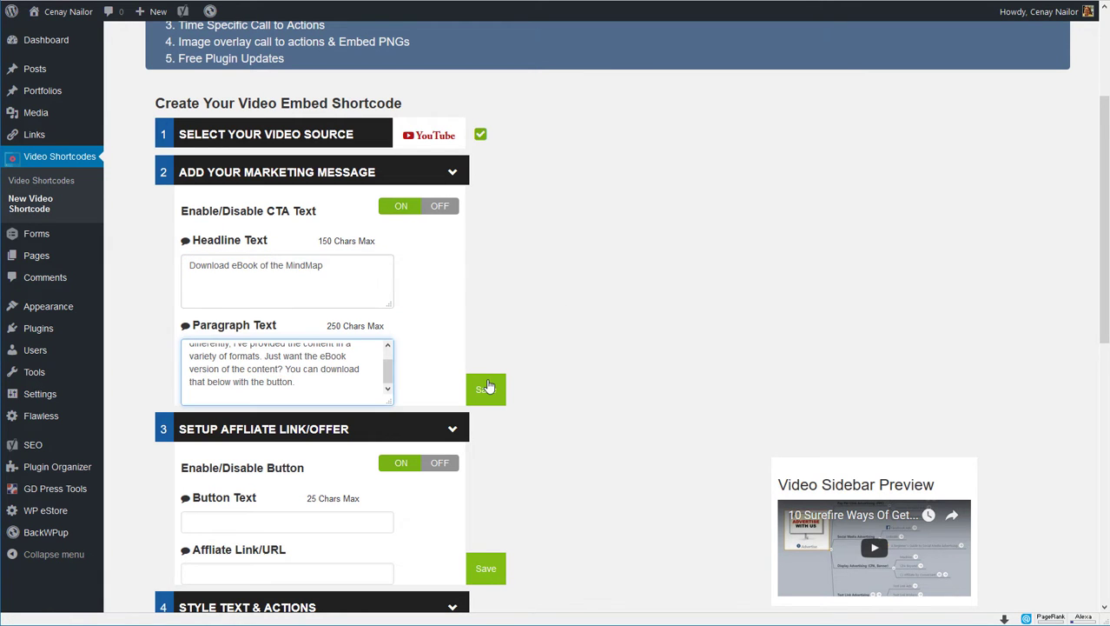
{"action": "left_click", "coordinate": [486, 388]}
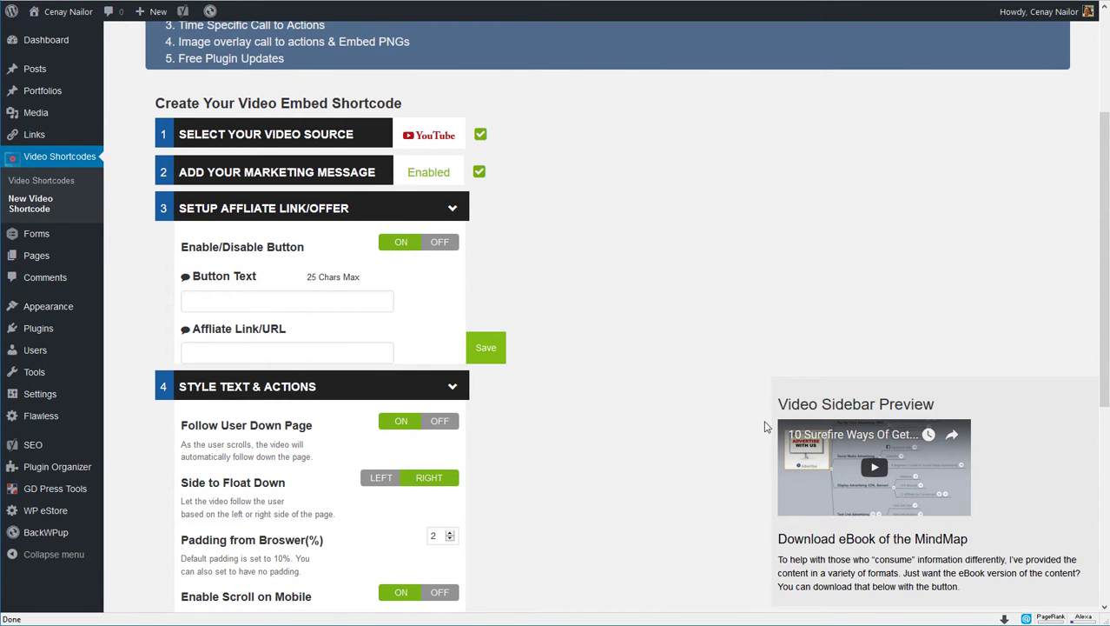
{"action": "scroll", "coordinate": [764, 426], "scroll_direction": "down", "scroll_amount": 1}
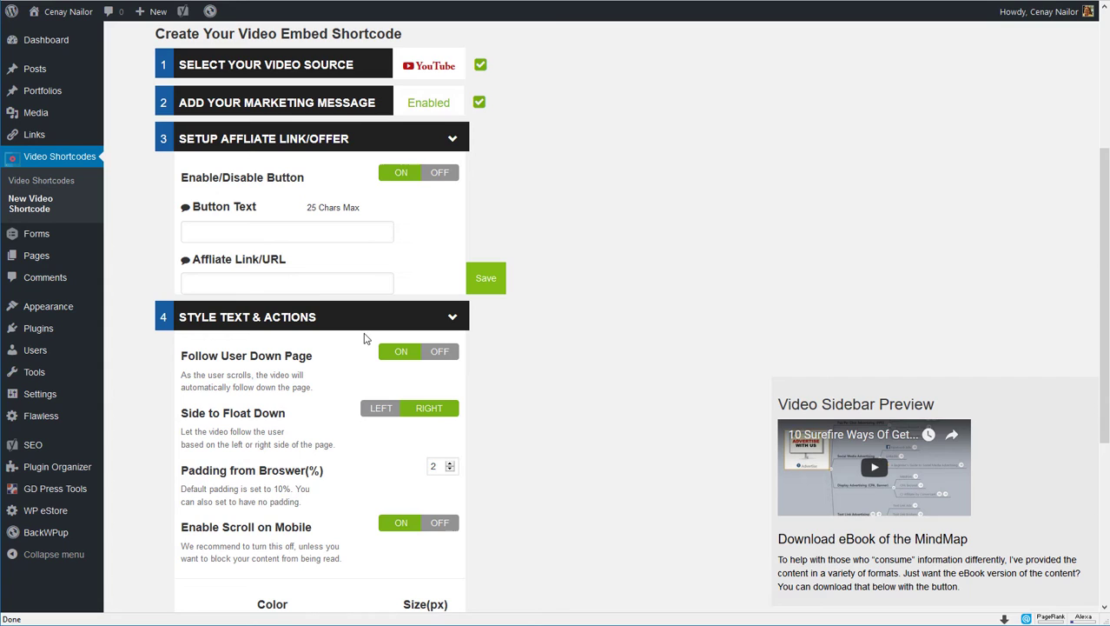
- Label the button 'Download PDF', link it to 10-surefire-ways-of-getting-more-traffic.pdf, and save the offer
{"action": "left_click", "coordinate": [295, 234]}
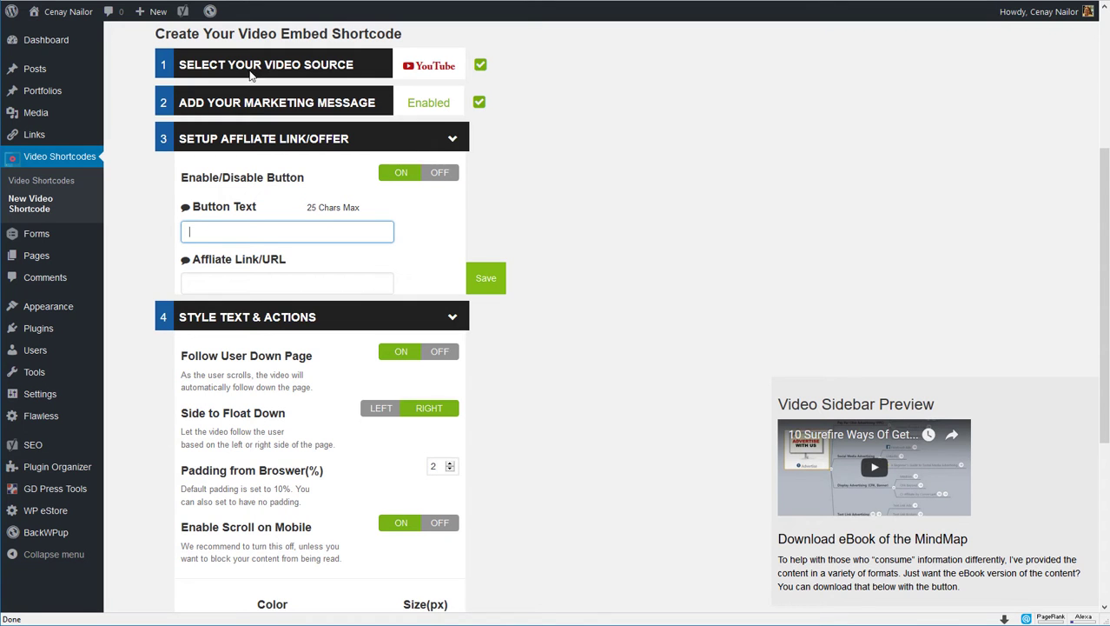
{"action": "type", "text": "Download PDF"}
{"action": "left_click", "coordinate": [288, 282]}
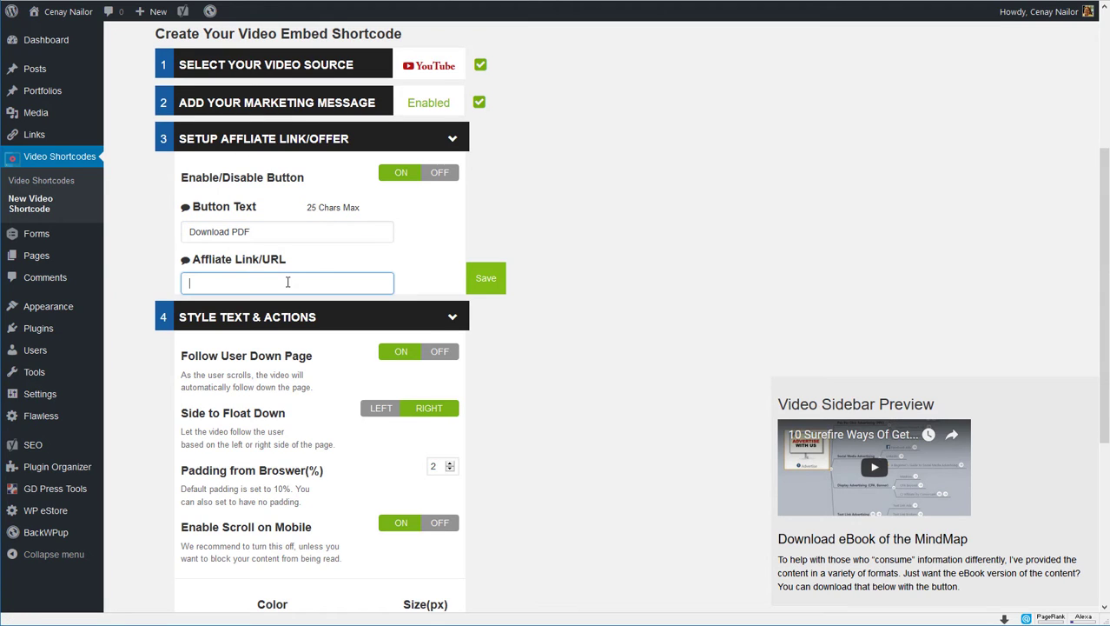
{"action": "key", "text": "ctrl+v"}
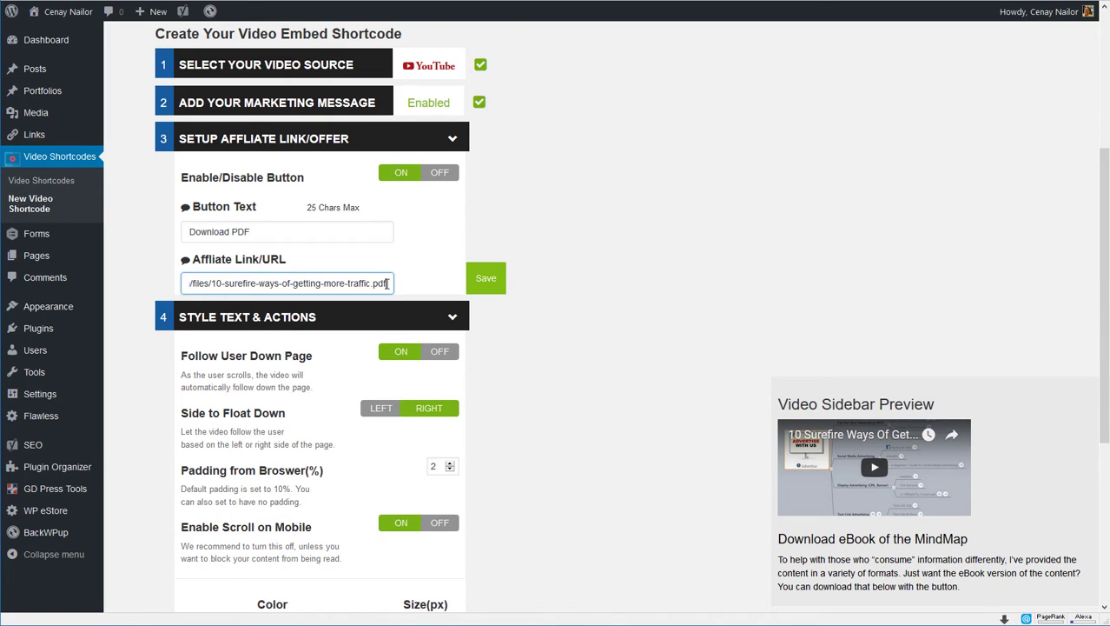
{"action": "left_click", "coordinate": [486, 278]}
{"action": "scroll", "coordinate": [599, 313], "scroll_direction": "down", "scroll_amount": 4}
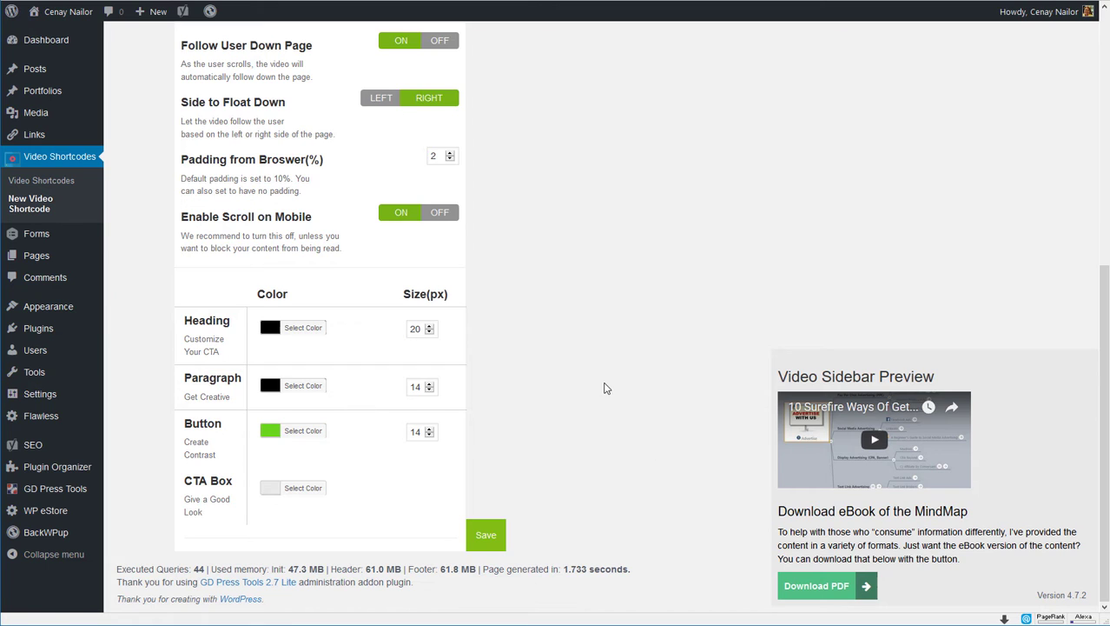
- Set browser padding to 1, turn off mobile scrolling, enlarge the CTA heading, and save
{"action": "scroll", "coordinate": [603, 386], "scroll_direction": "up", "scroll_amount": 1}
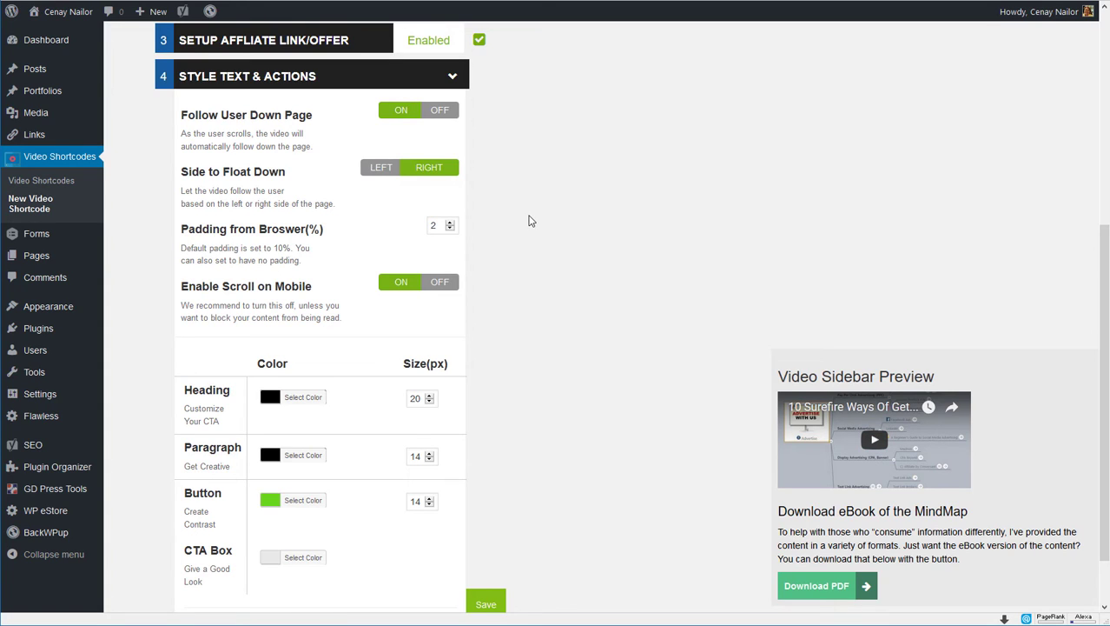
{"action": "left_click", "coordinate": [450, 229]}
{"action": "left_click", "coordinate": [432, 287]}
{"action": "scroll", "coordinate": [483, 303], "scroll_direction": "down", "scroll_amount": 2}
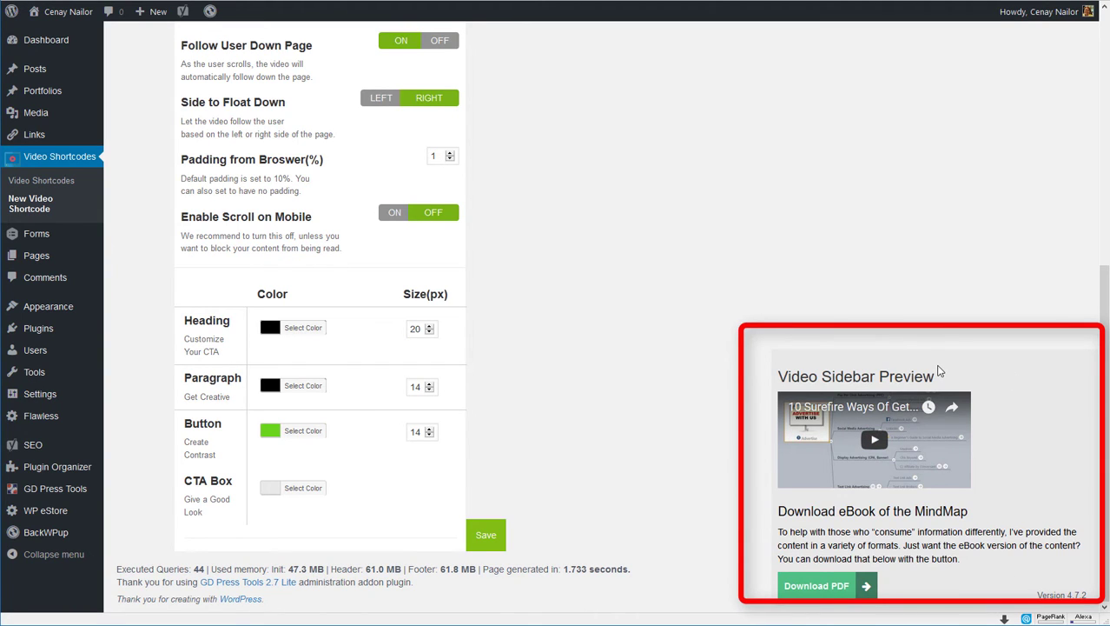
{"action": "left_click", "coordinate": [429, 327]}
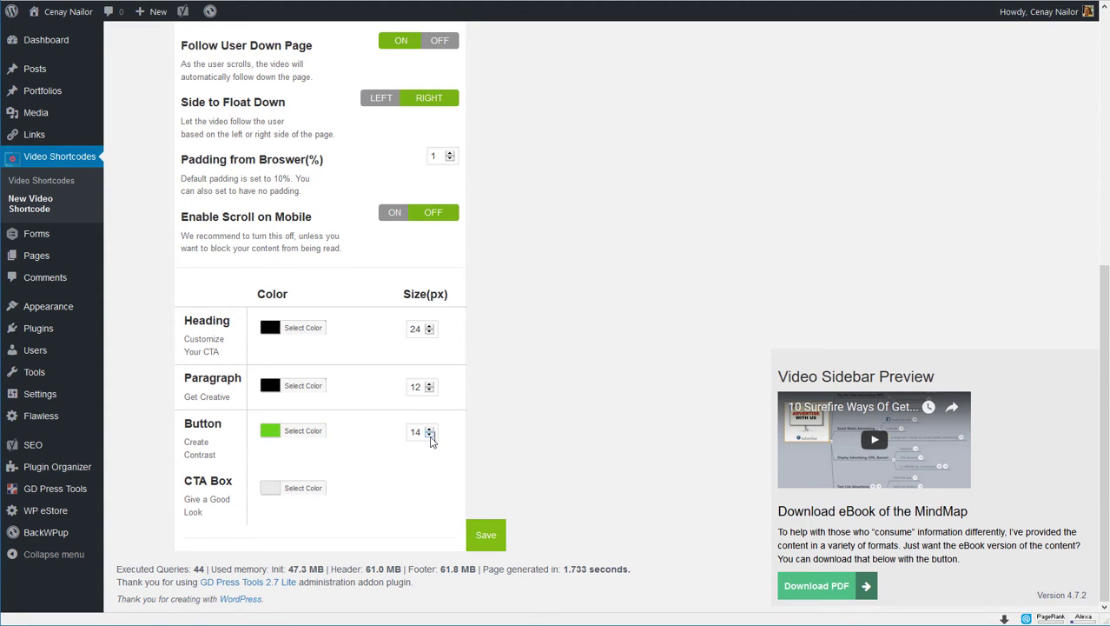
{"action": "left_click", "coordinate": [484, 536]}
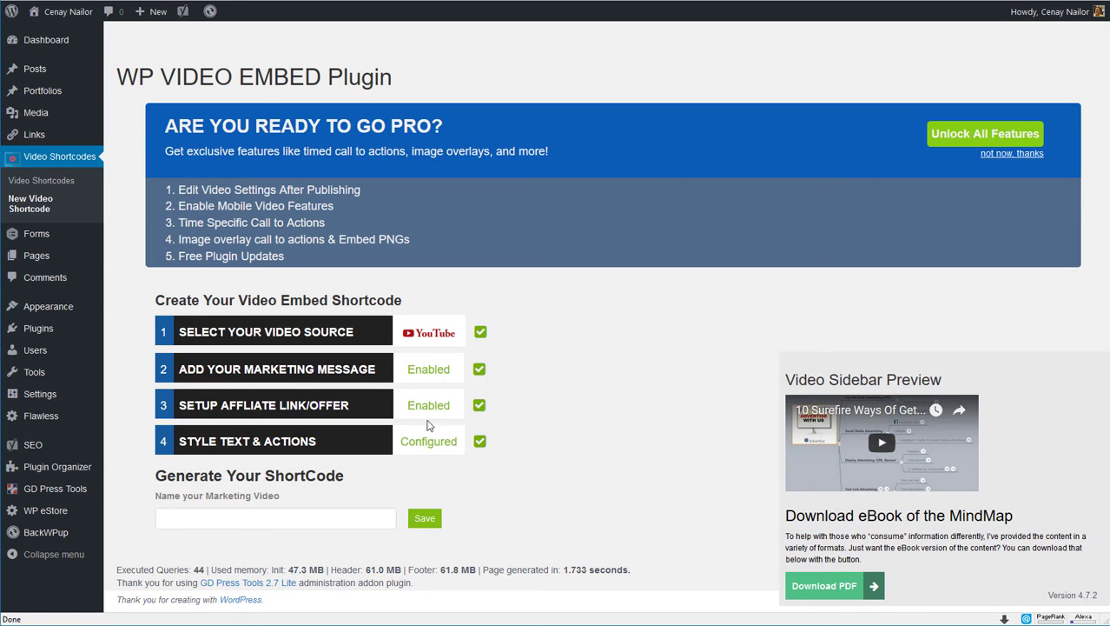
- Expand Add Your Marketing Message to review the 'Download eBook of the MindMap' headline and paragraph
{"action": "left_click", "coordinate": [354, 372]}
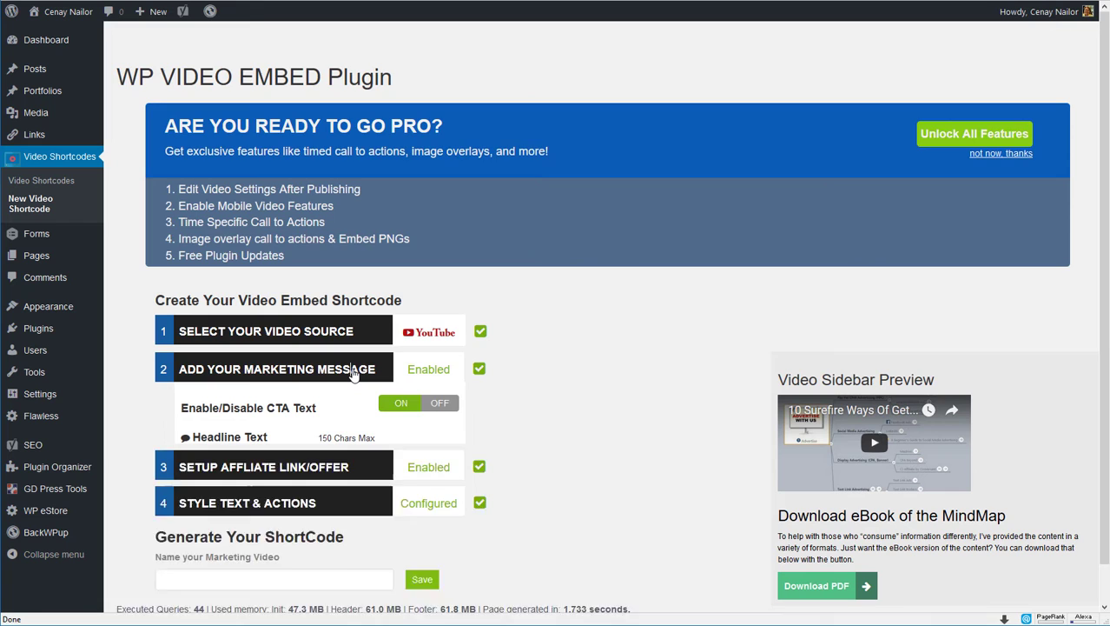
{"action": "scroll", "coordinate": [354, 372], "scroll_direction": "down", "scroll_amount": 2}
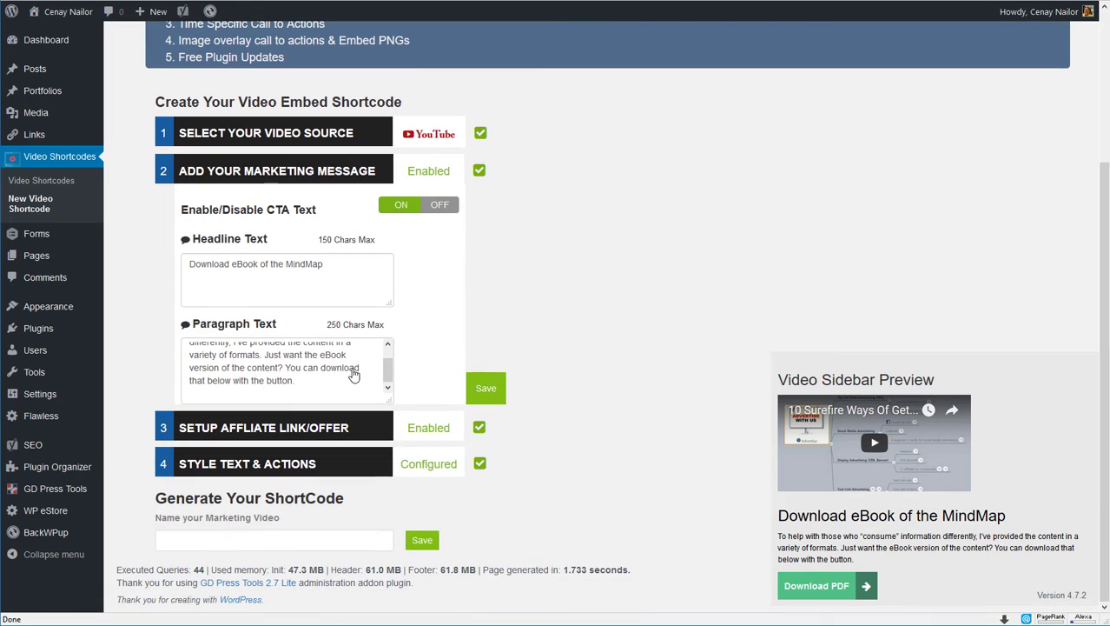
- Name the video 'traffic-video', save it, and copy the generated [video_embed name="traffic-video"] shortcode
{"action": "left_click", "coordinate": [308, 544]}
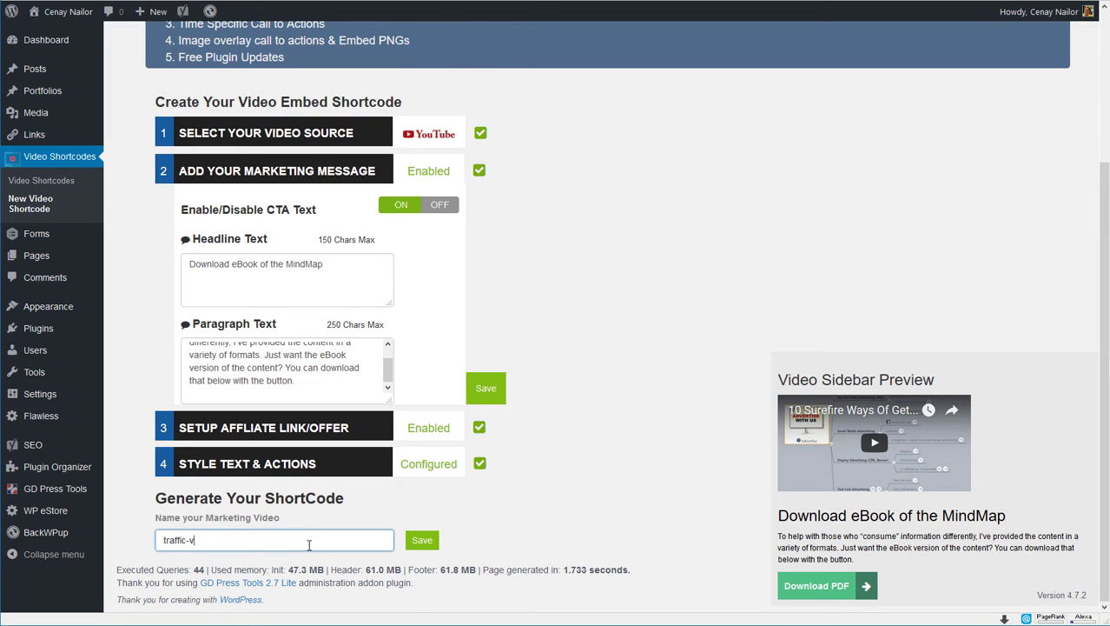
{"action": "type", "text": "traffic-video"}
{"action": "left_click", "coordinate": [424, 541]}
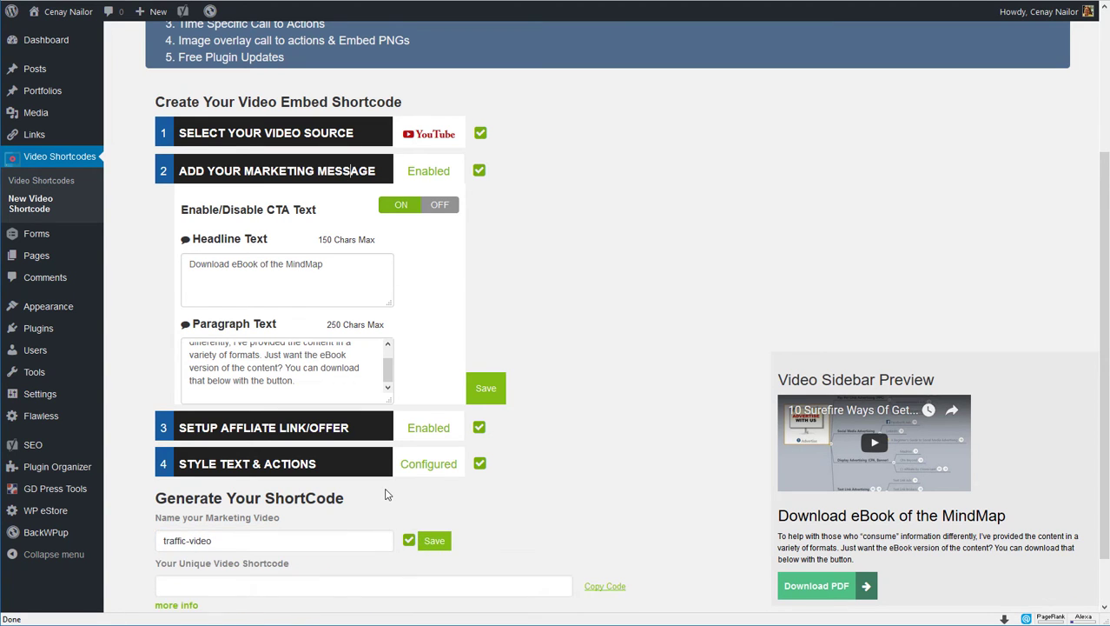
{"action": "scroll", "coordinate": [391, 493], "scroll_direction": "down", "scroll_amount": 2}
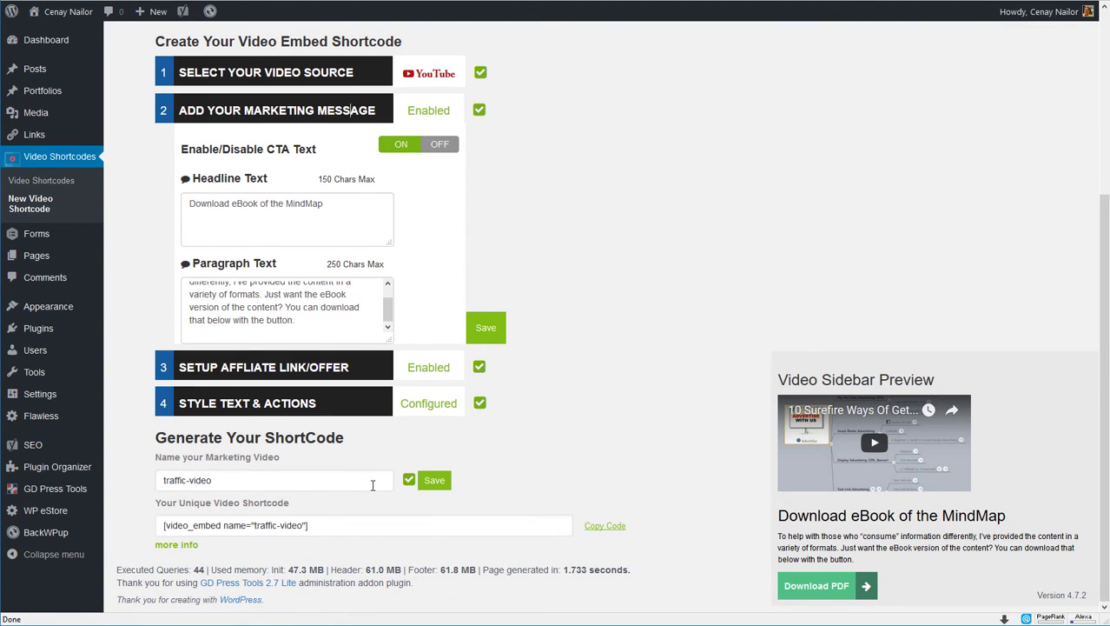
{"action": "left_click_drag", "start_coordinate": [315, 527], "coordinate": [151, 522]}
{"action": "key", "text": "ctrl+c"}
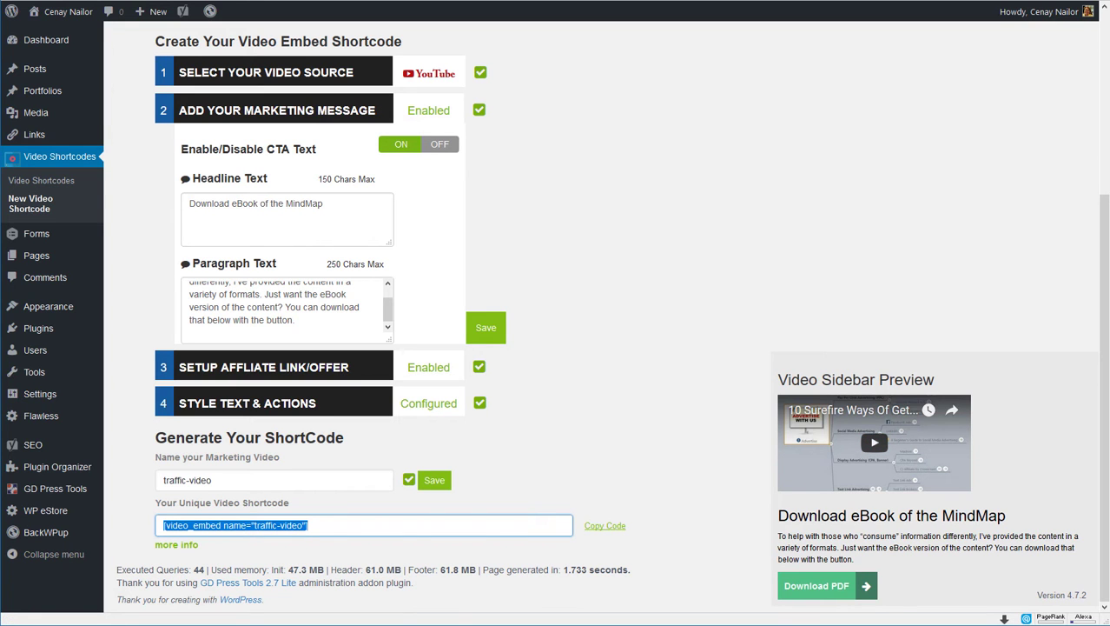
{"action": "key", "text": "ctrl+Tab"}
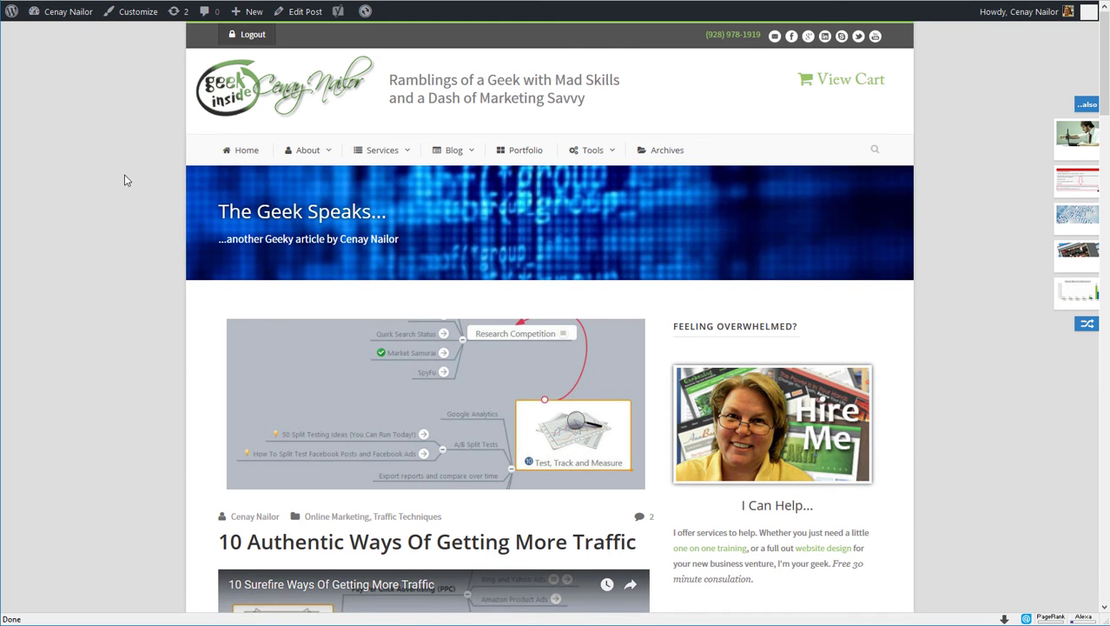
{"action": "scroll", "coordinate": [124, 176], "scroll_direction": "down", "scroll_amount": 3}
{"action": "scroll", "coordinate": [124, 180], "scroll_direction": "down", "scroll_amount": 3}
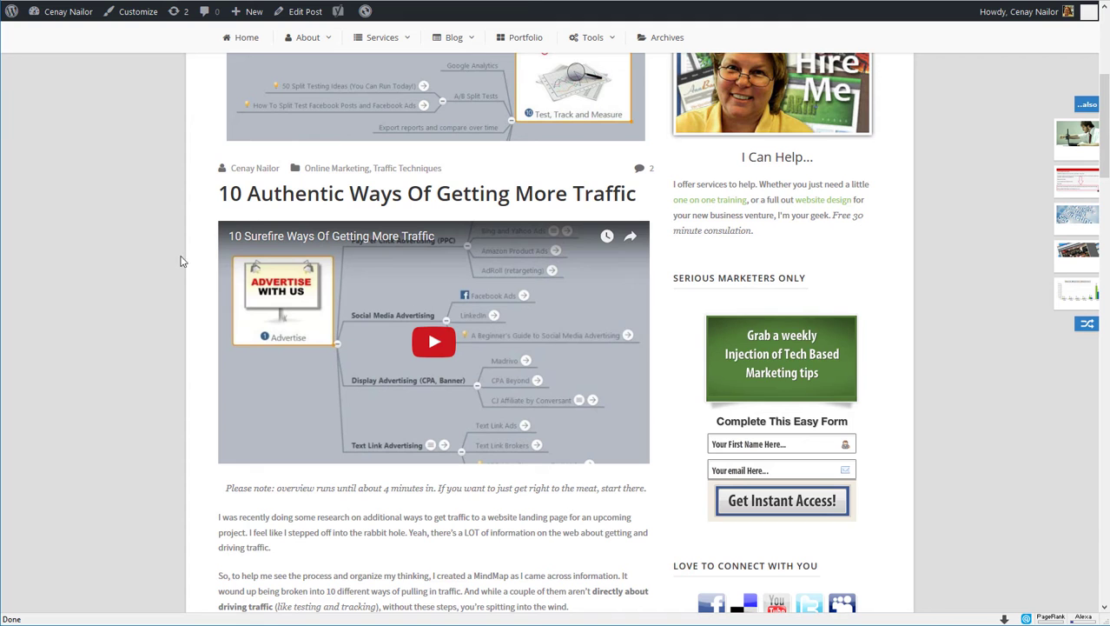
{"action": "scroll", "coordinate": [160, 198], "scroll_direction": "down", "scroll_amount": 9}
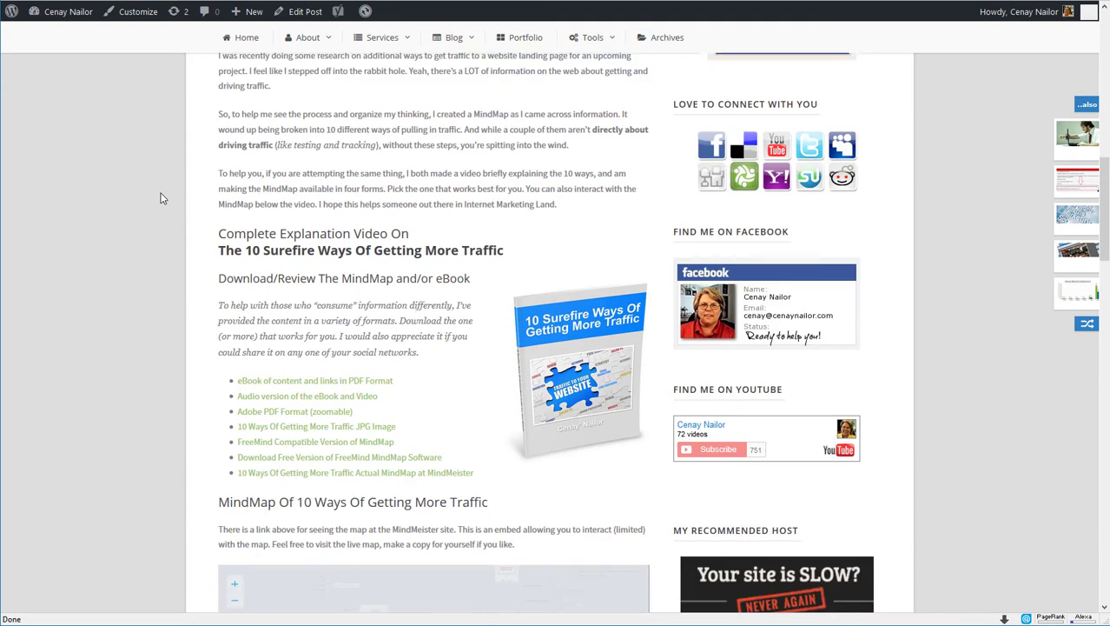
{"action": "scroll", "coordinate": [160, 198], "scroll_direction": "down", "scroll_amount": 7}
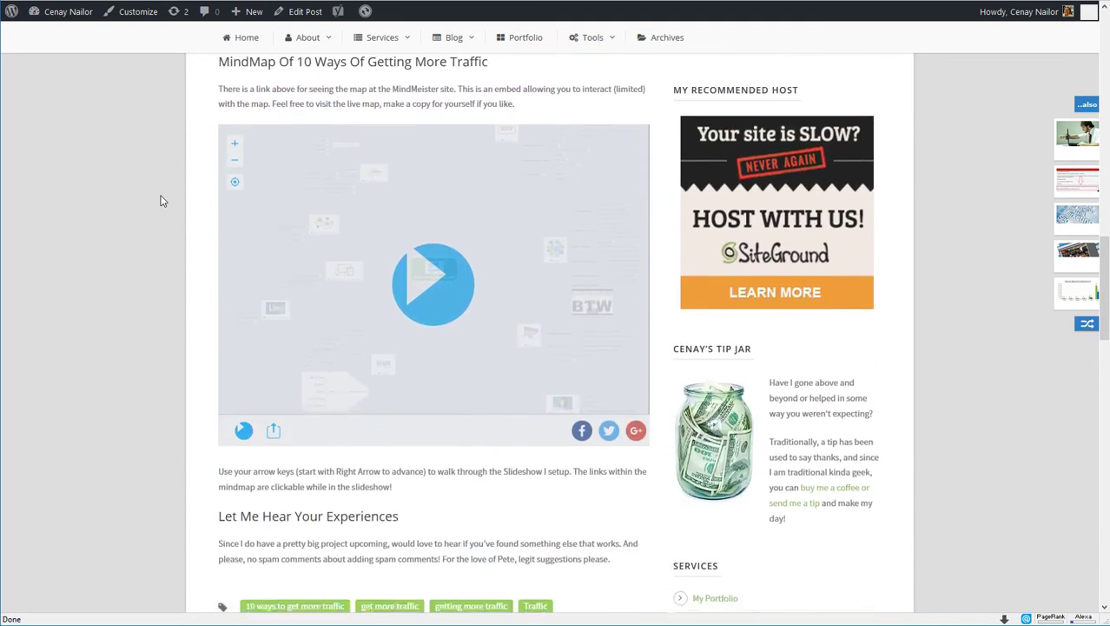
{"action": "scroll", "coordinate": [298, 167], "scroll_direction": "up", "scroll_amount": 3}
{"action": "scroll", "coordinate": [149, 223], "scroll_direction": "down", "scroll_amount": 2}
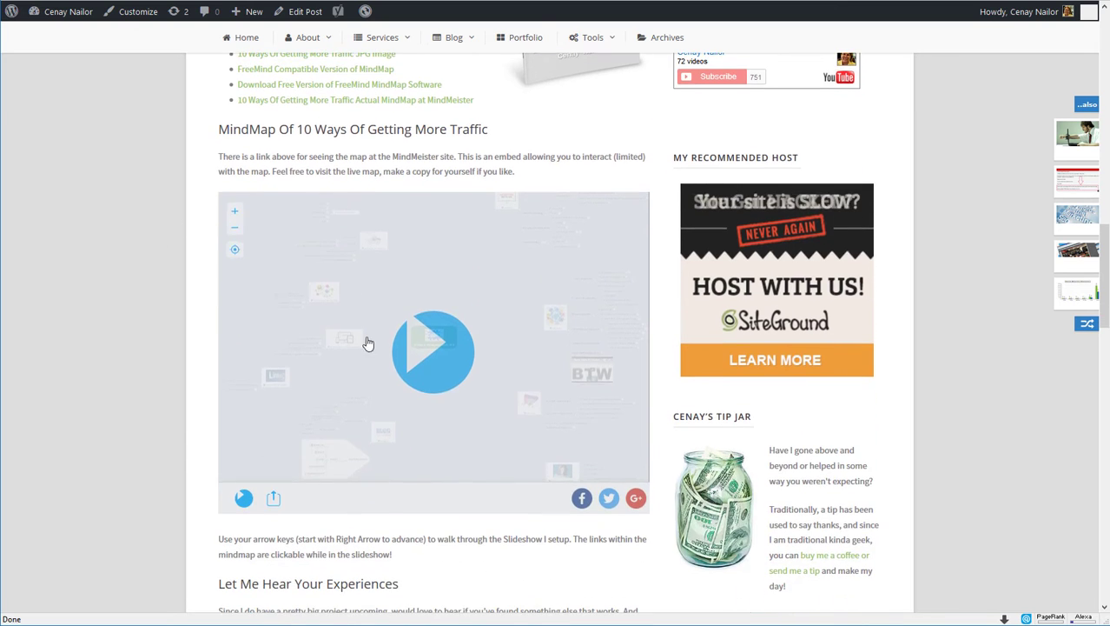
{"action": "scroll", "coordinate": [144, 219], "scroll_direction": "down", "scroll_amount": 3}
{"action": "scroll", "coordinate": [142, 217], "scroll_direction": "down", "scroll_amount": 4}
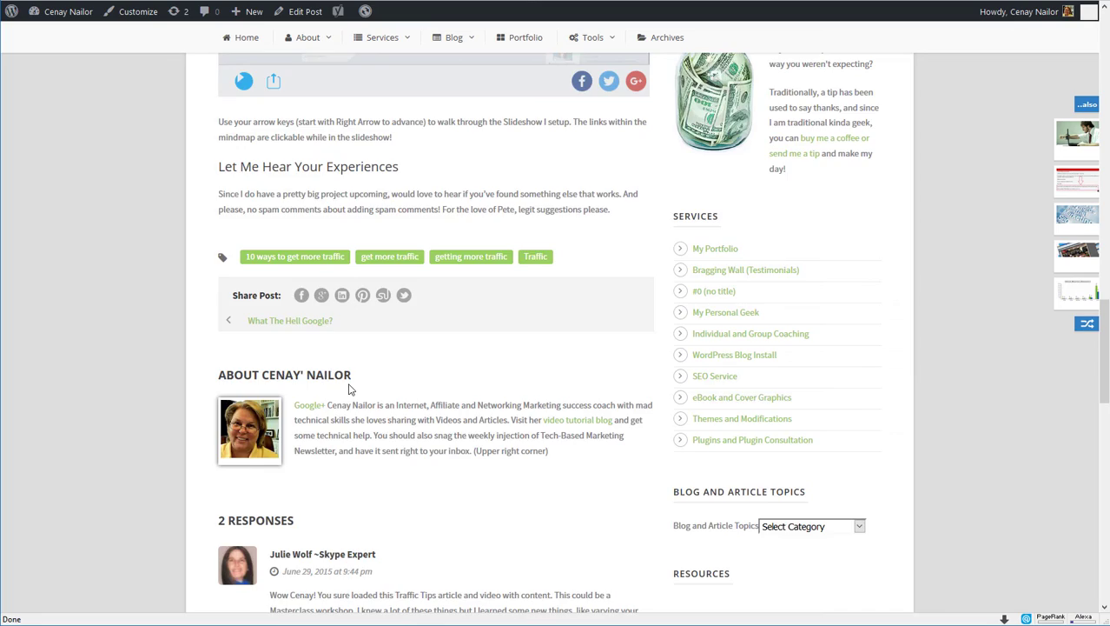
{"action": "scroll", "coordinate": [348, 391], "scroll_direction": "up", "scroll_amount": 15}
{"action": "scroll", "coordinate": [352, 389], "scroll_direction": "up", "scroll_amount": 5}
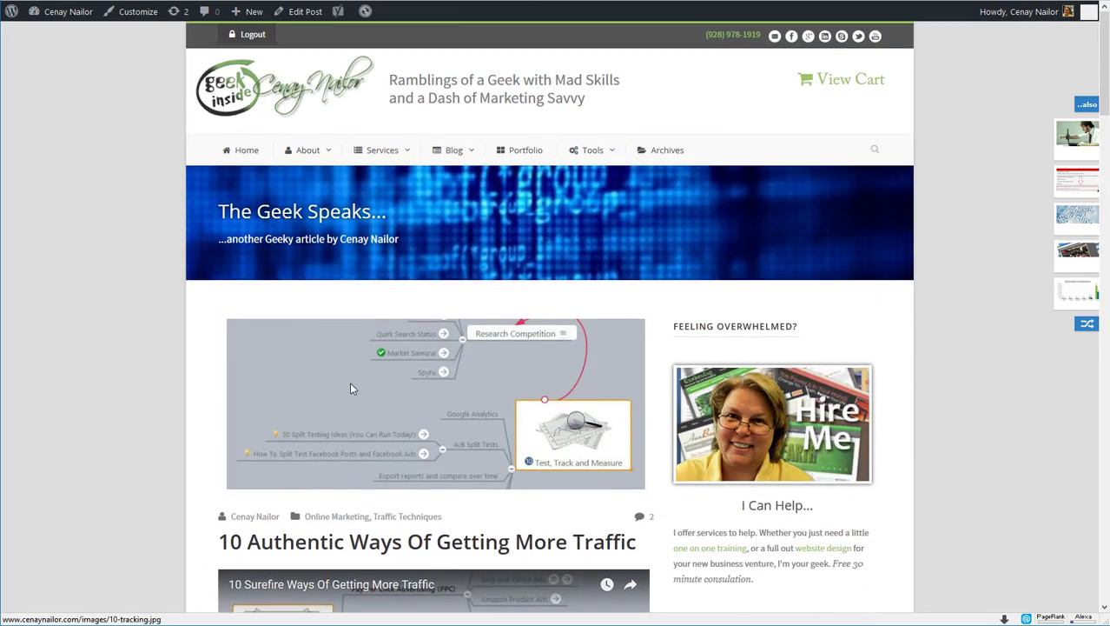
{"action": "scroll", "coordinate": [352, 389], "scroll_direction": "down", "scroll_amount": 8}
{"action": "scroll", "coordinate": [351, 389], "scroll_direction": "down", "scroll_amount": 3}
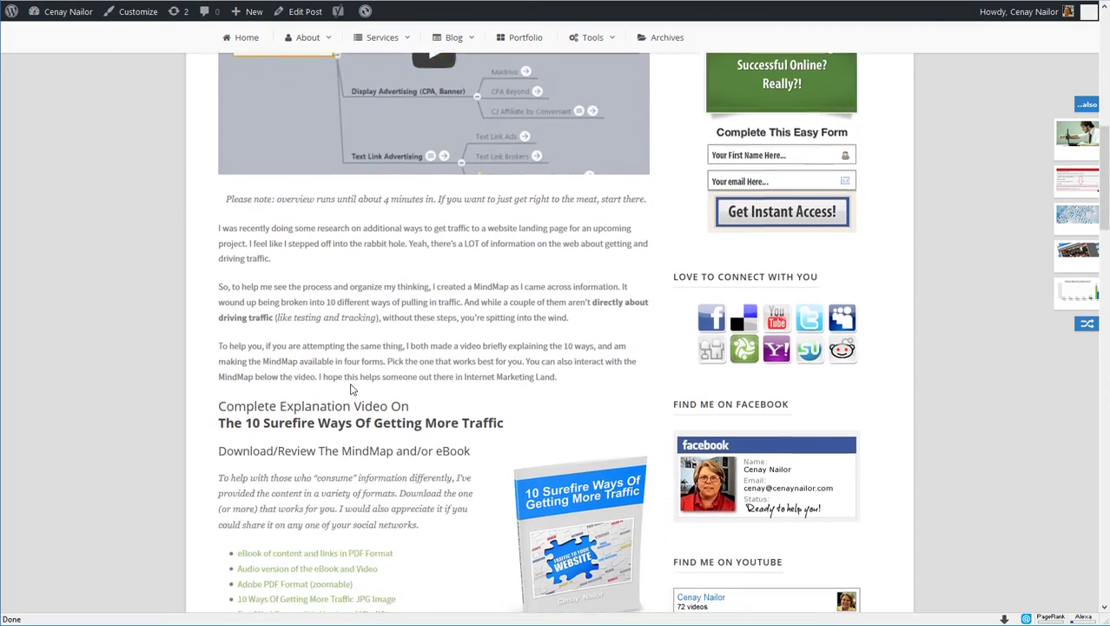
{"action": "scroll", "coordinate": [352, 389], "scroll_direction": "up", "scroll_amount": 1}
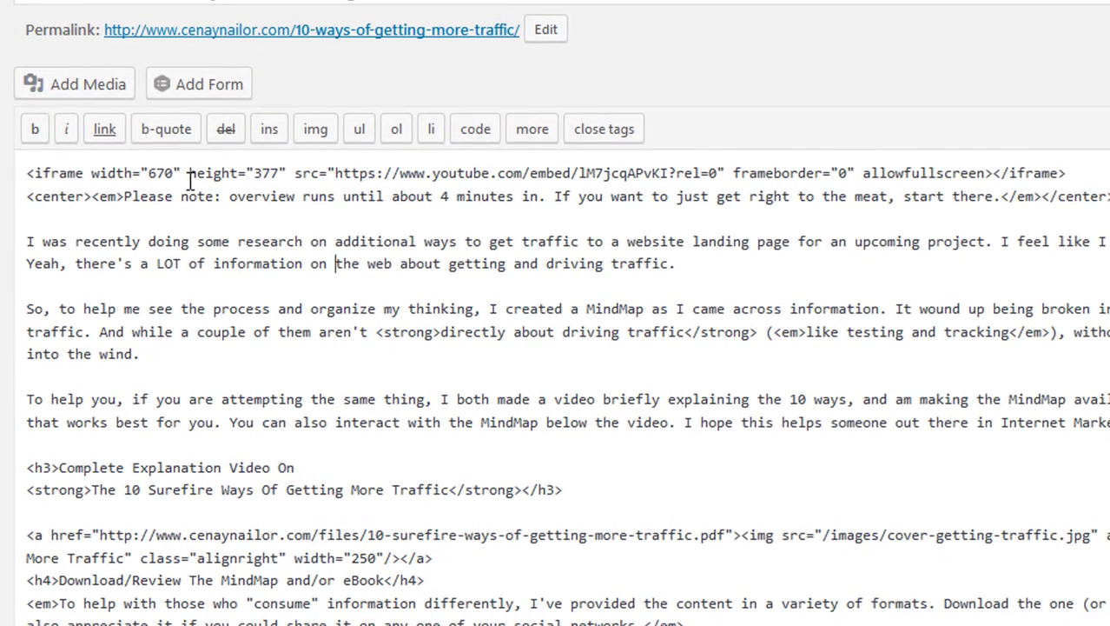
- Replace the post's YouTube iframe with [video_embed name="traffic-video"] and view the live post
{"action": "left_click_drag", "start_coordinate": [28, 173], "coordinate": [1075, 164]}
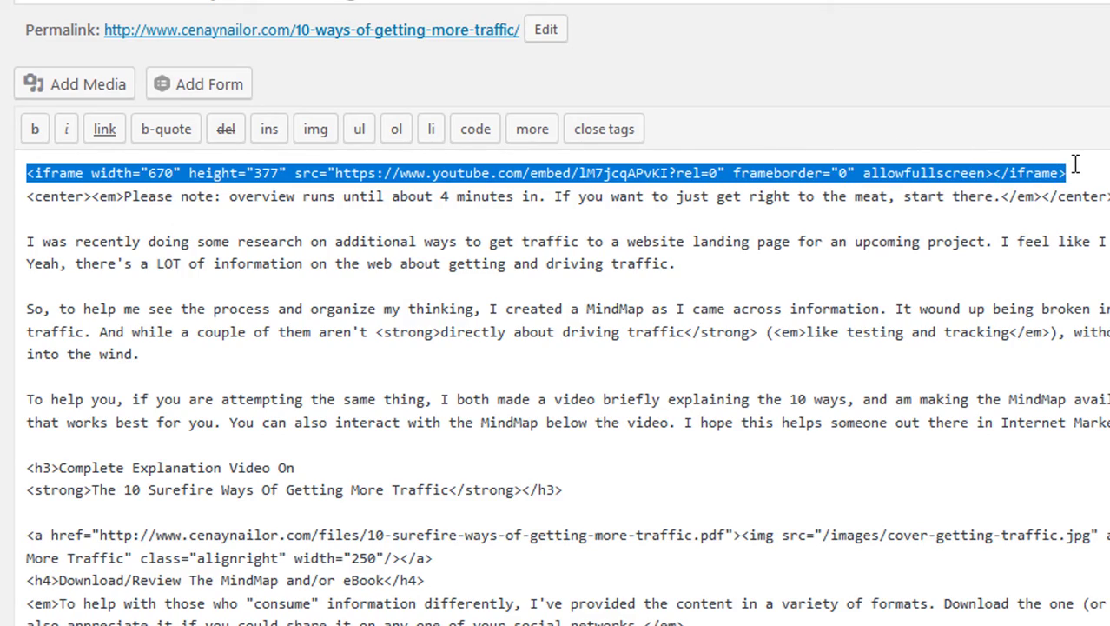
{"action": "key", "text": "ctrl+v"}
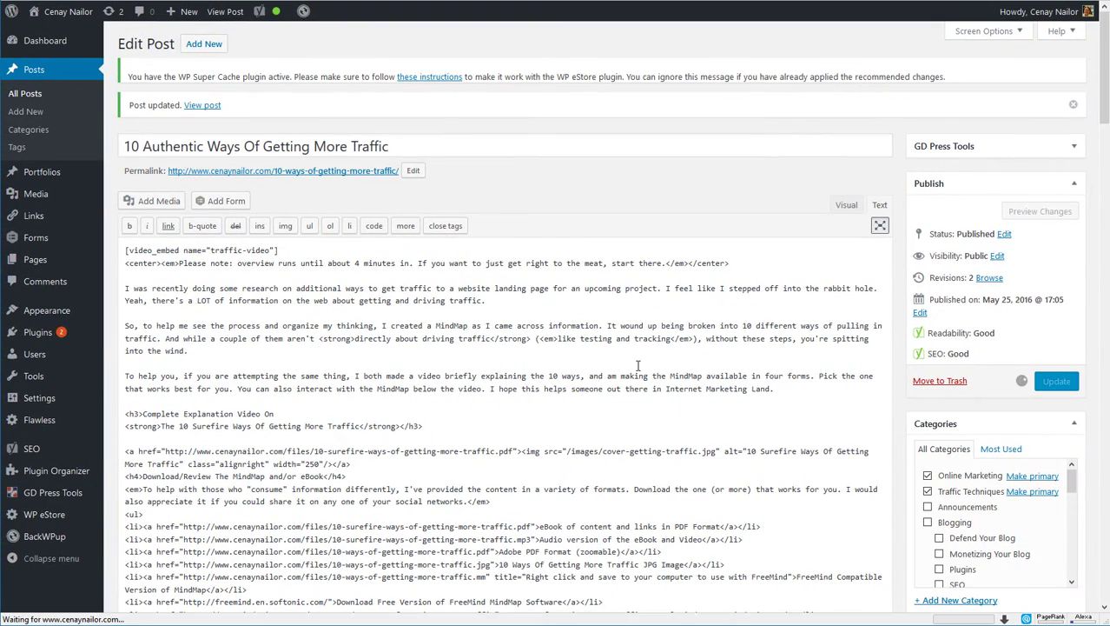
{"action": "left_click", "coordinate": [224, 6]}
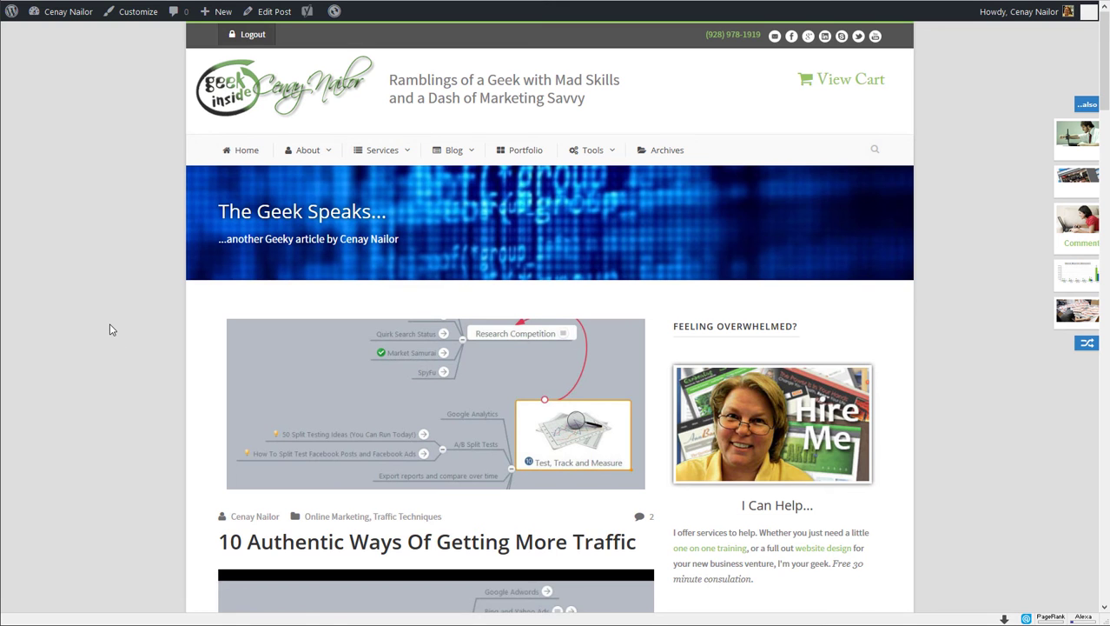
{"action": "scroll", "coordinate": [110, 328], "scroll_direction": "down", "scroll_amount": 5}
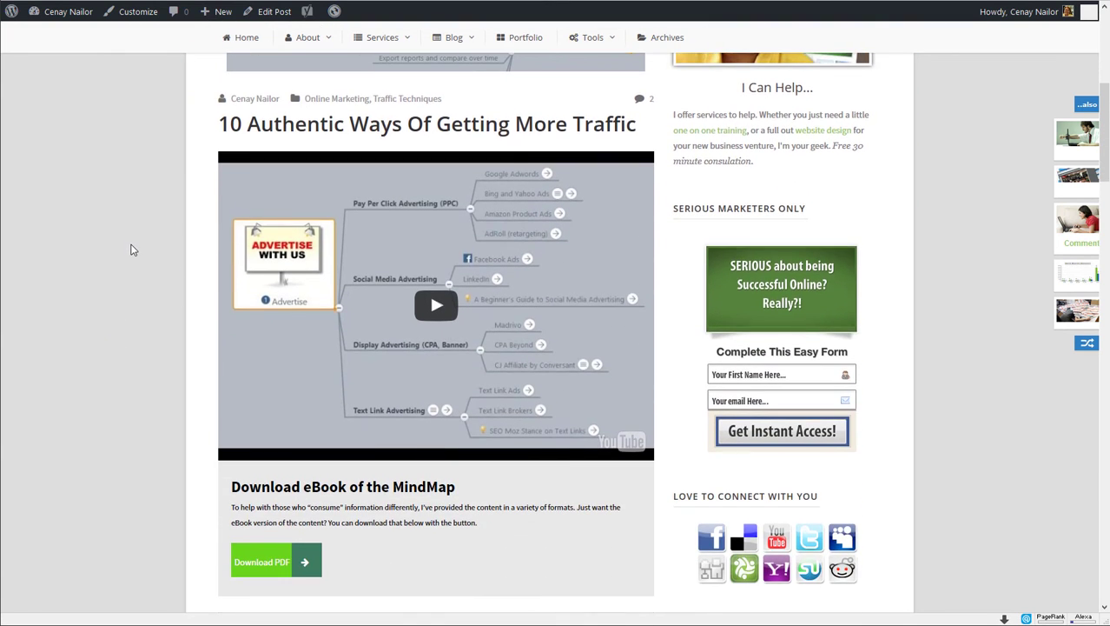
{"action": "scroll", "coordinate": [132, 252], "scroll_direction": "down", "scroll_amount": 1}
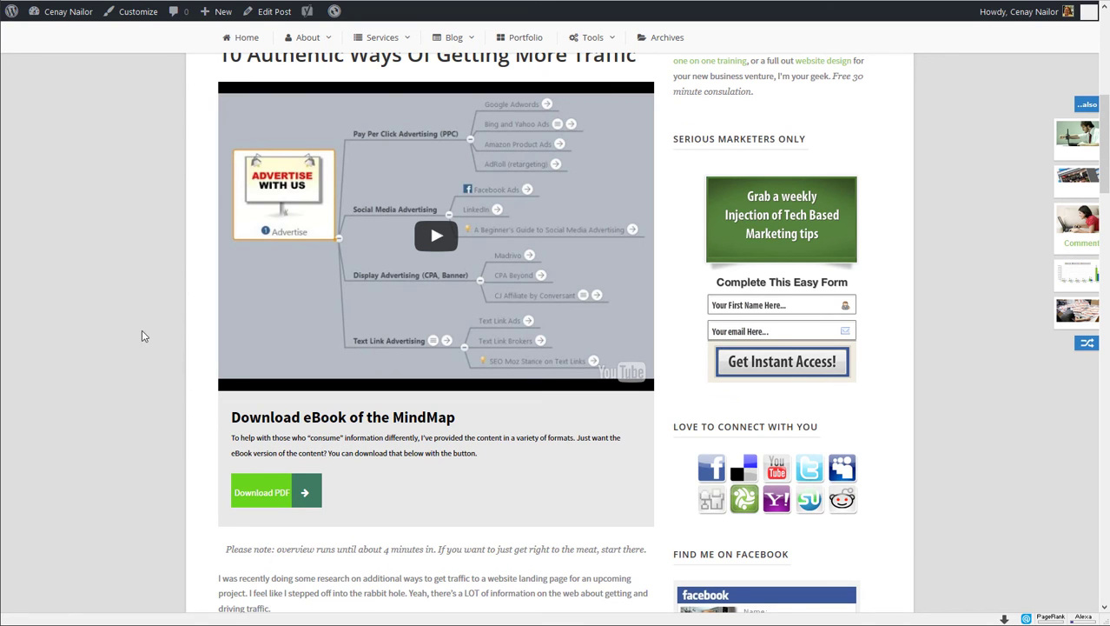
{"action": "scroll", "coordinate": [128, 314], "scroll_direction": "down", "scroll_amount": 6}
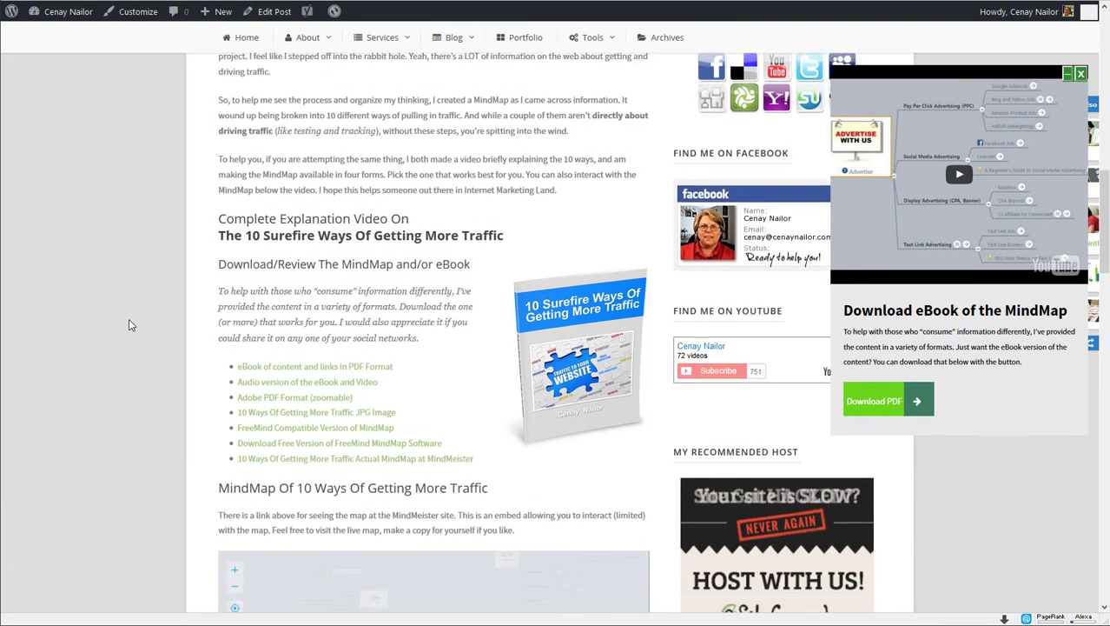
{"action": "scroll", "coordinate": [129, 325], "scroll_direction": "down", "scroll_amount": 4}
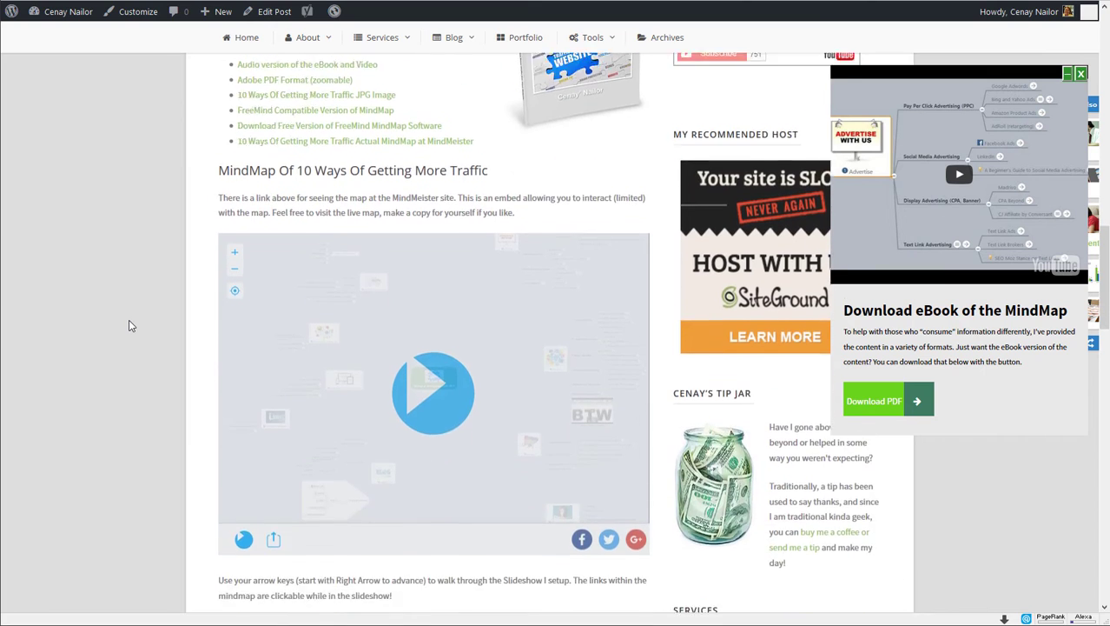
{"action": "scroll", "coordinate": [128, 325], "scroll_direction": "down", "scroll_amount": 5}
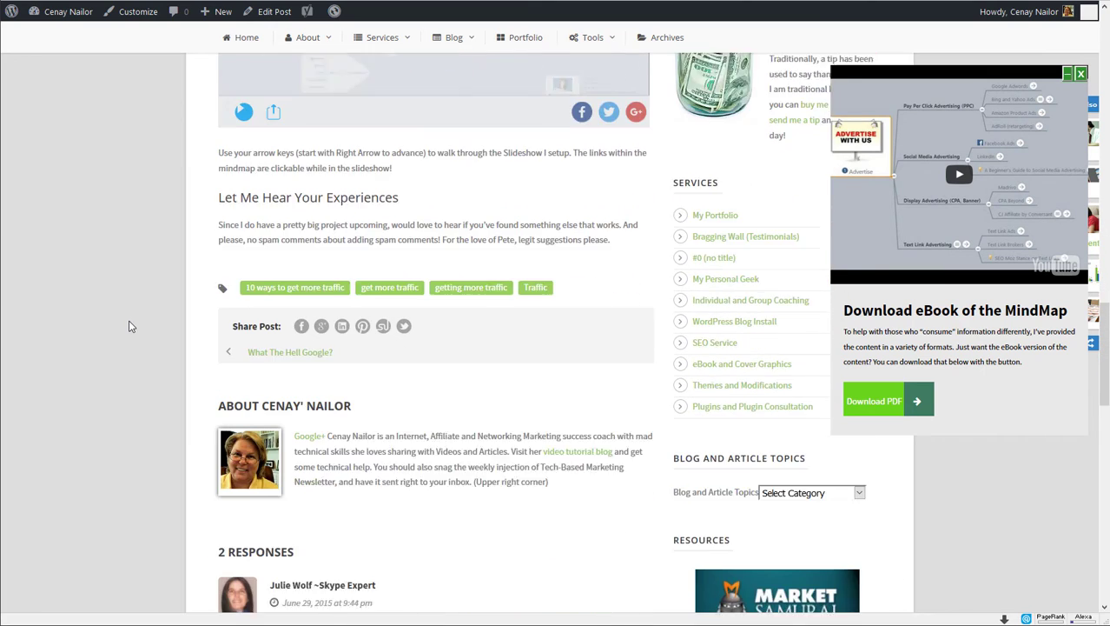
{"action": "scroll", "coordinate": [129, 326], "scroll_direction": "down", "scroll_amount": 5}
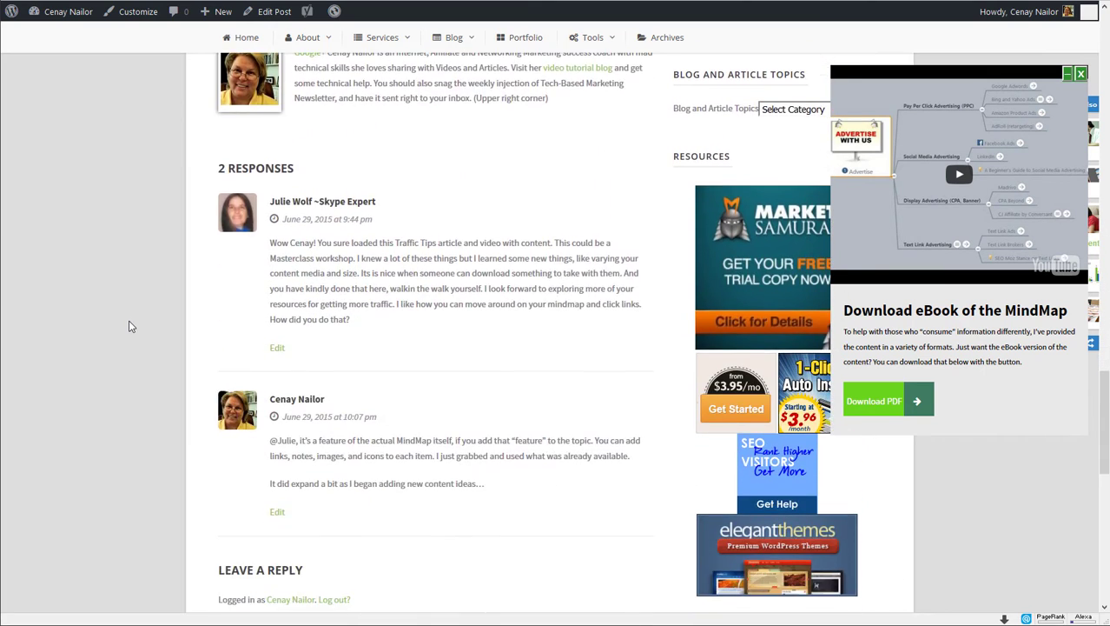
{"action": "scroll", "coordinate": [129, 326], "scroll_direction": "down", "scroll_amount": 2}
{"action": "scroll", "coordinate": [128, 326], "scroll_direction": "up", "scroll_amount": 20}
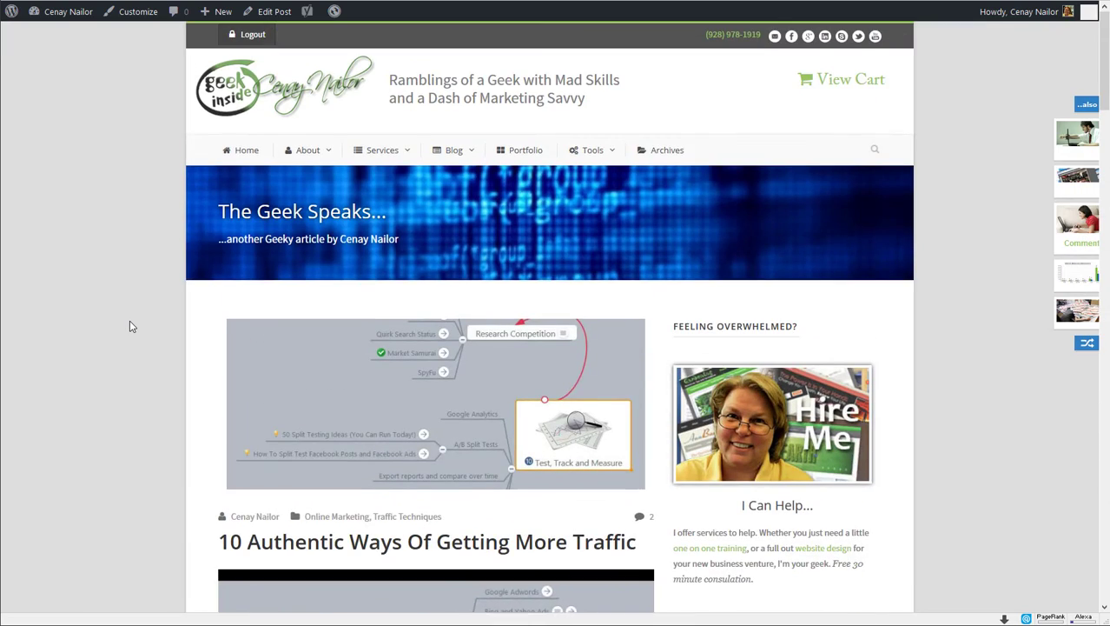
{"action": "scroll", "coordinate": [131, 330], "scroll_direction": "down", "scroll_amount": 6}
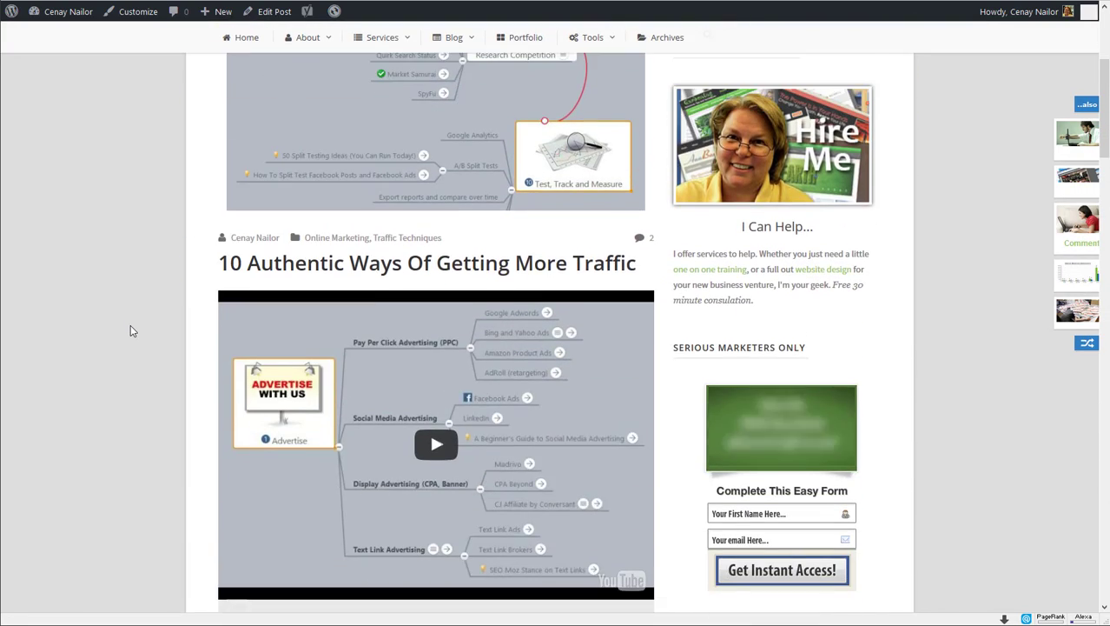
{"action": "scroll", "coordinate": [130, 330], "scroll_direction": "down", "scroll_amount": 4}
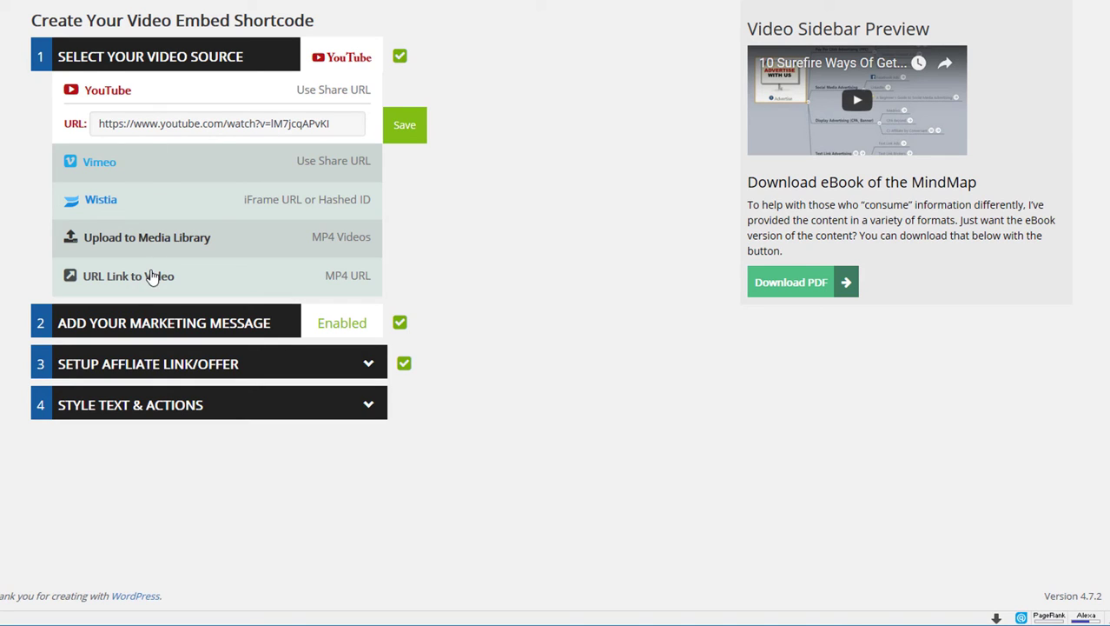
- Expand Add Your Marketing Message, Setup Affiliate Link/Offer and Style Text & Actions, then scroll to Advanced Settings
{"action": "left_click", "coordinate": [246, 324]}
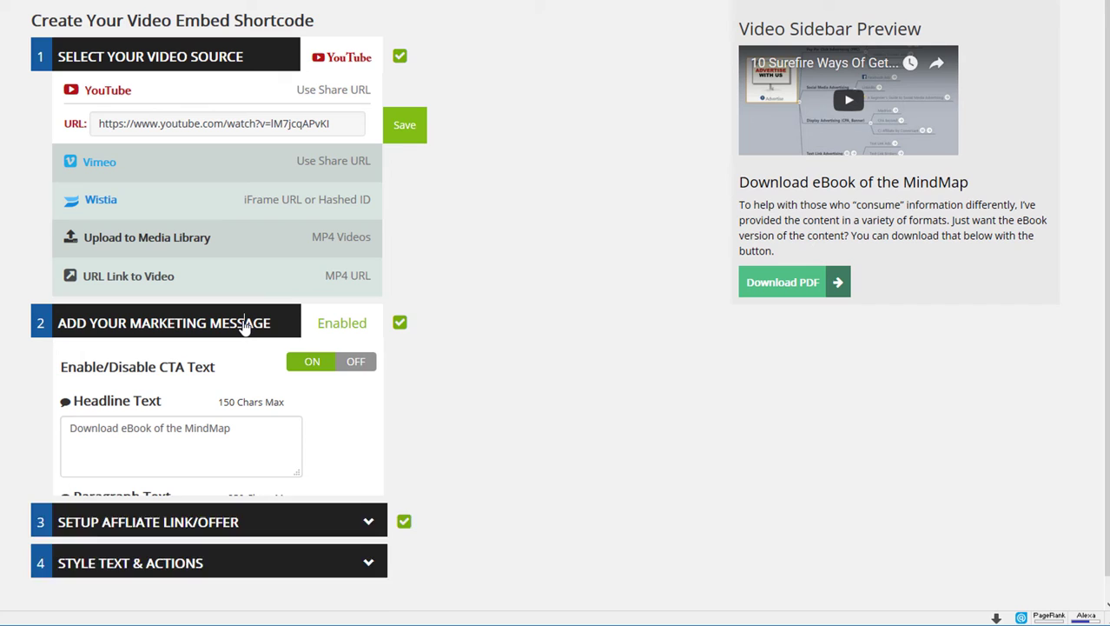
{"action": "scroll", "coordinate": [261, 296], "scroll_direction": "down", "scroll_amount": 2}
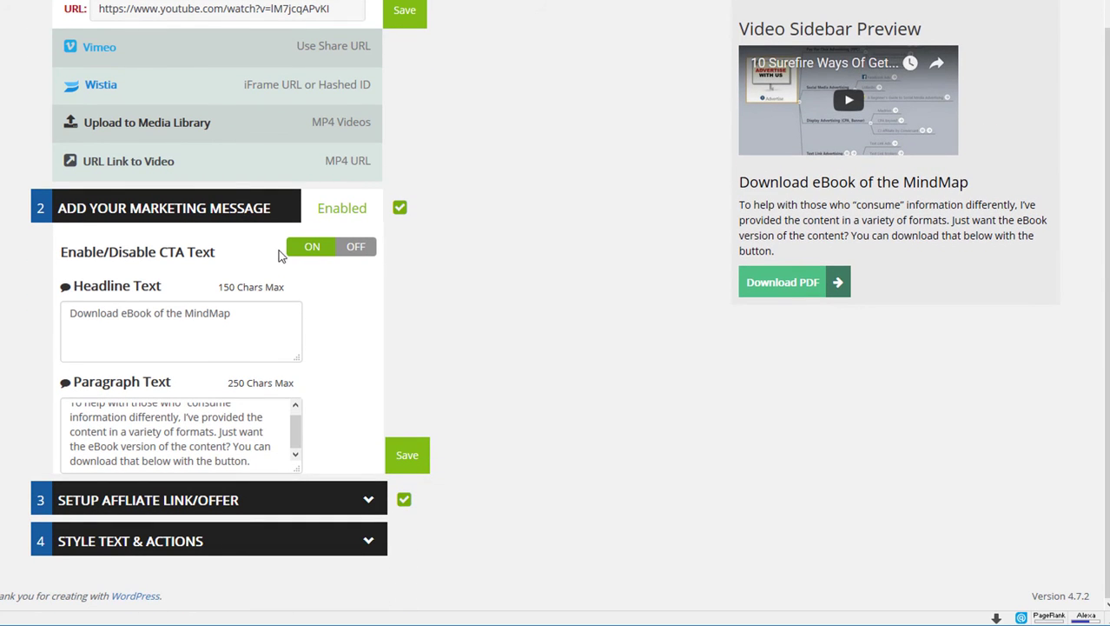
{"action": "left_click", "coordinate": [265, 499]}
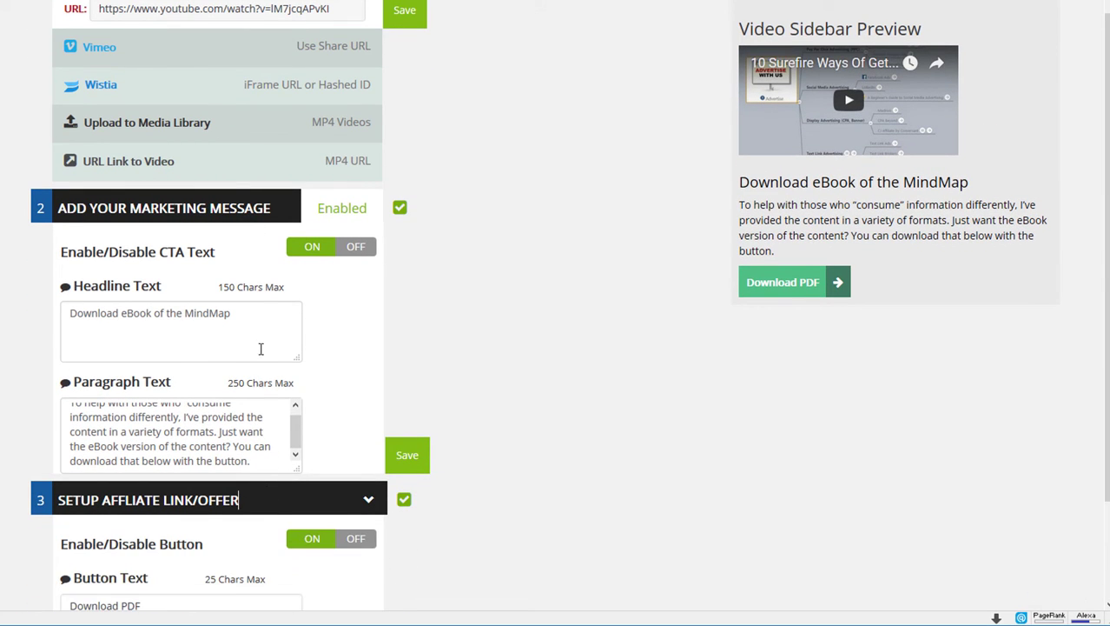
{"action": "scroll", "coordinate": [261, 347], "scroll_direction": "down", "scroll_amount": 3}
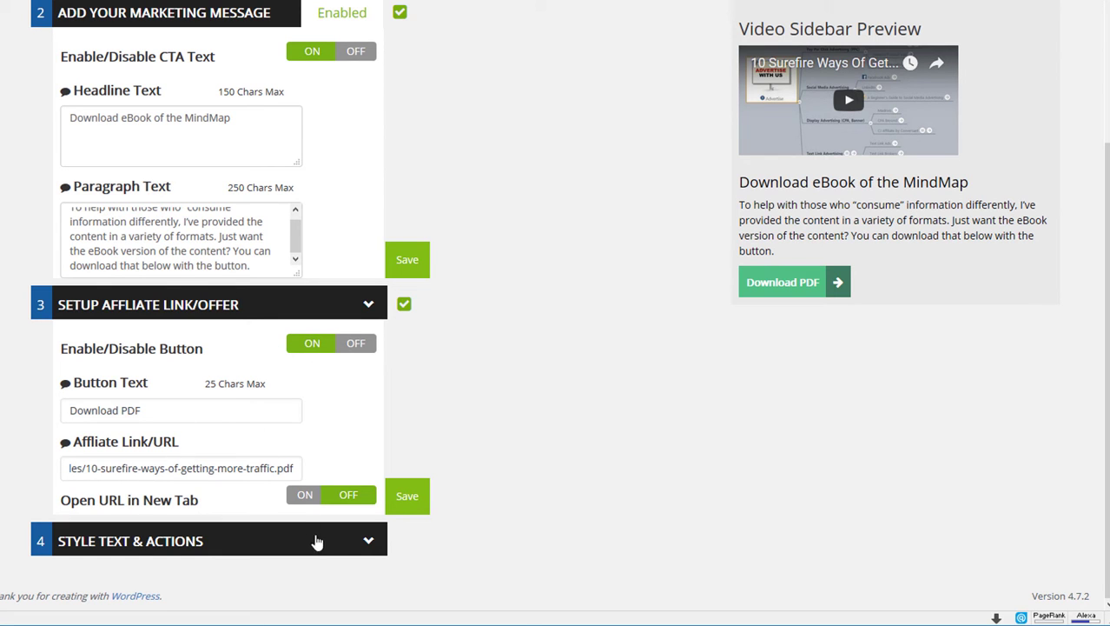
{"action": "left_click", "coordinate": [367, 541]}
{"action": "scroll", "coordinate": [268, 303], "scroll_direction": "down", "scroll_amount": 7}
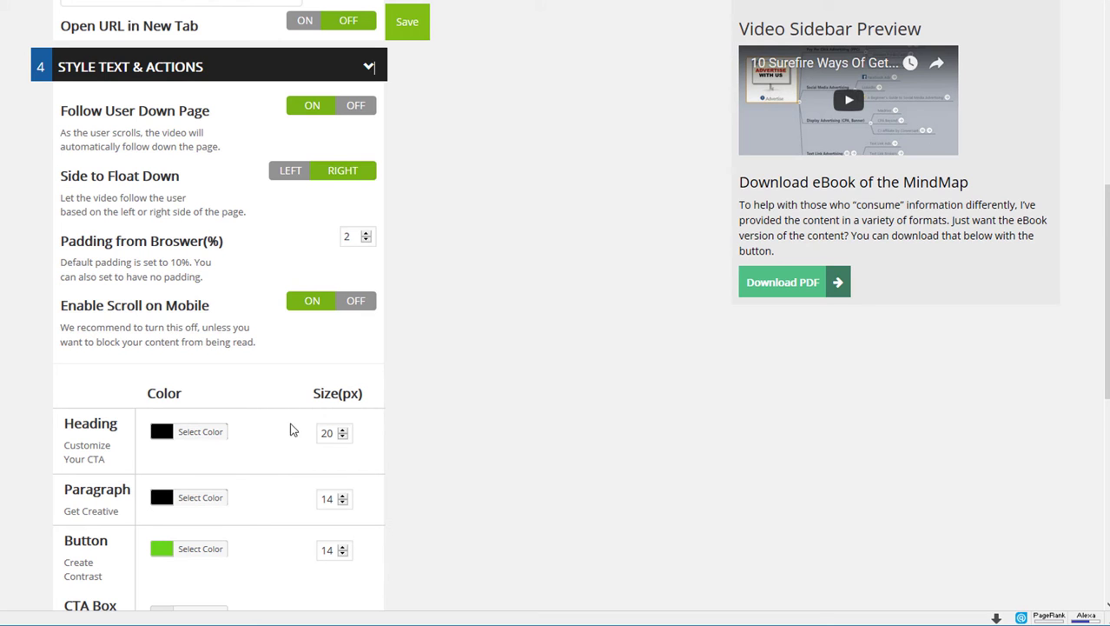
{"action": "scroll", "coordinate": [285, 503], "scroll_direction": "down", "scroll_amount": 6}
{"action": "scroll", "coordinate": [283, 502], "scroll_direction": "down", "scroll_amount": 3}
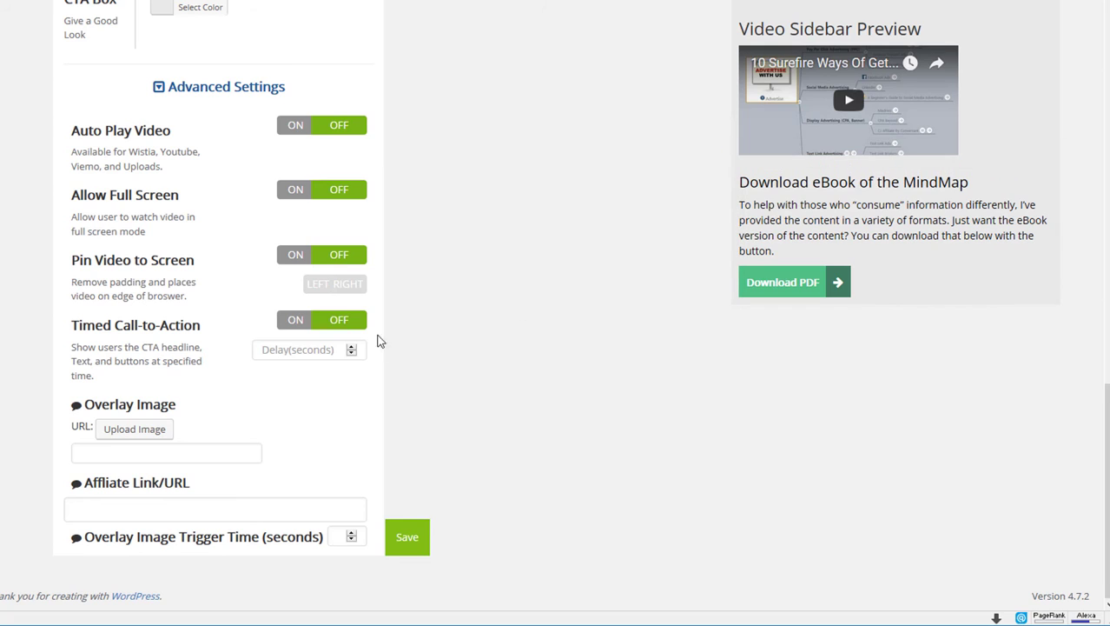
- Turn on Timed Call-to-Action with a 30-second delay
{"action": "left_click", "coordinate": [297, 321]}
{"action": "left_click", "coordinate": [291, 355]}
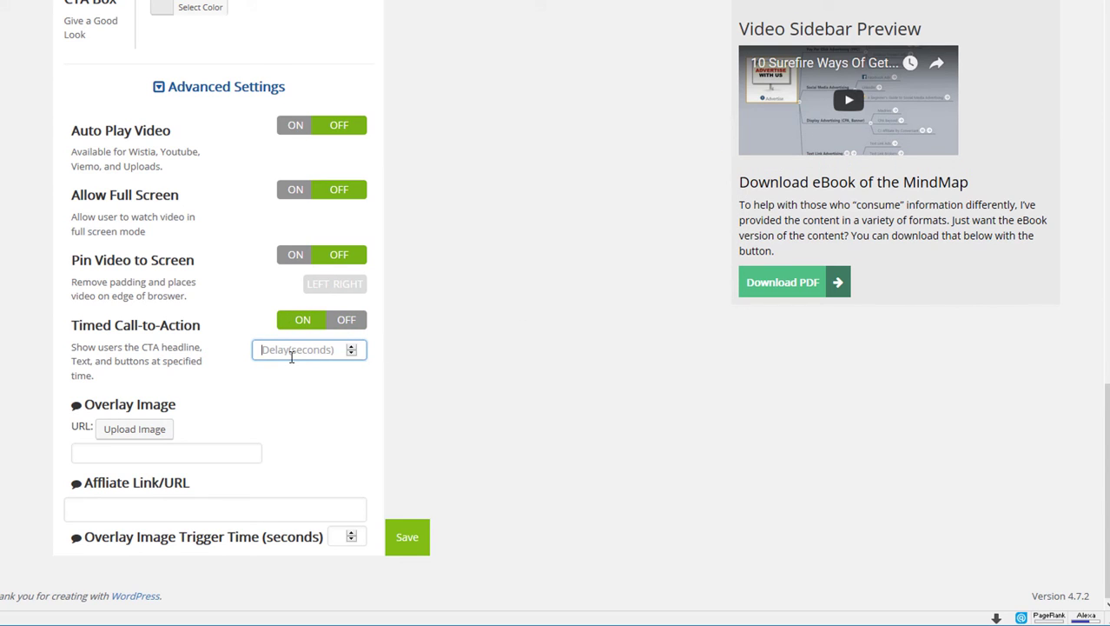
{"action": "type", "text": "30"}
{"action": "key", "text": "Tab"}
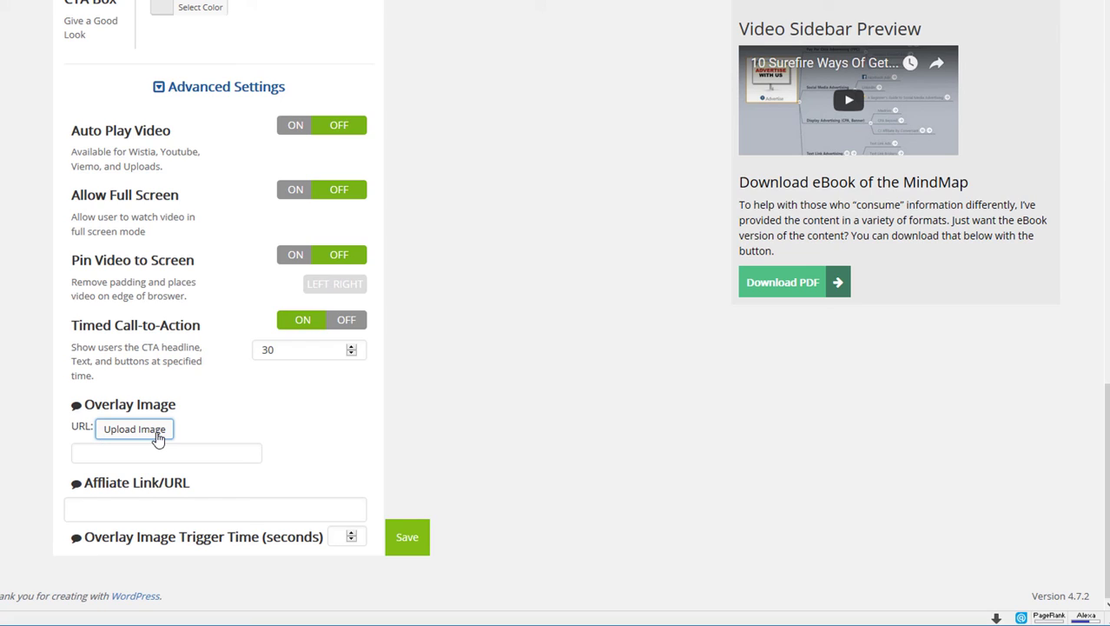
- Raise the Overlay Image Trigger Time to 12 seconds
{"action": "left_click", "coordinate": [352, 534]}
{"action": "left_click", "coordinate": [352, 534]}
{"action": "scroll", "coordinate": [282, 430], "scroll_direction": "up", "scroll_amount": 2}
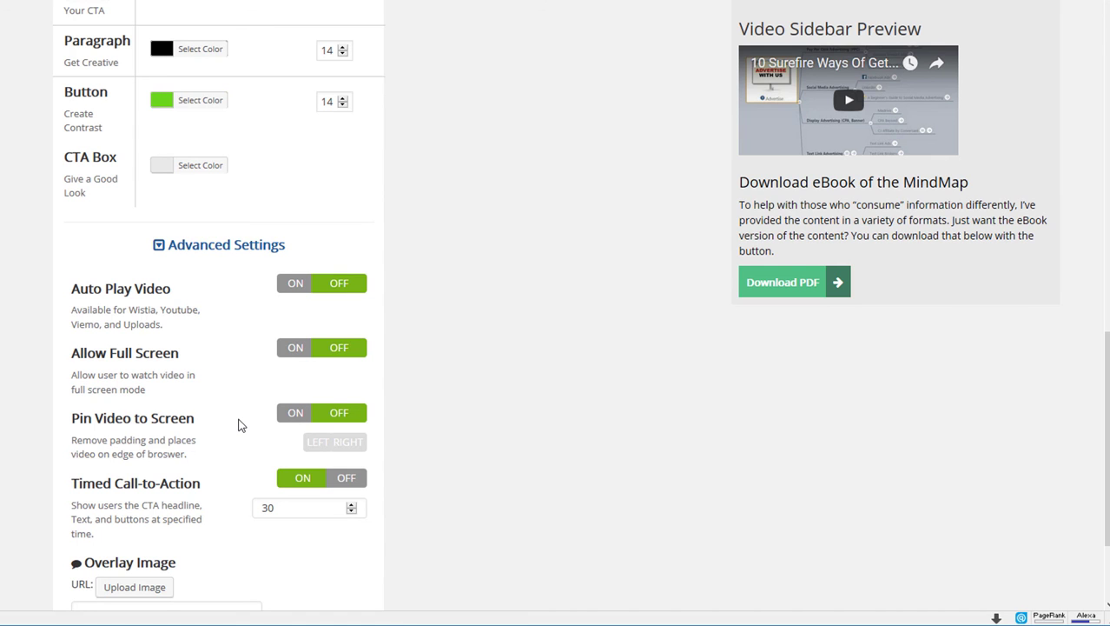
{"action": "scroll", "coordinate": [241, 425], "scroll_direction": "down", "scroll_amount": 2}
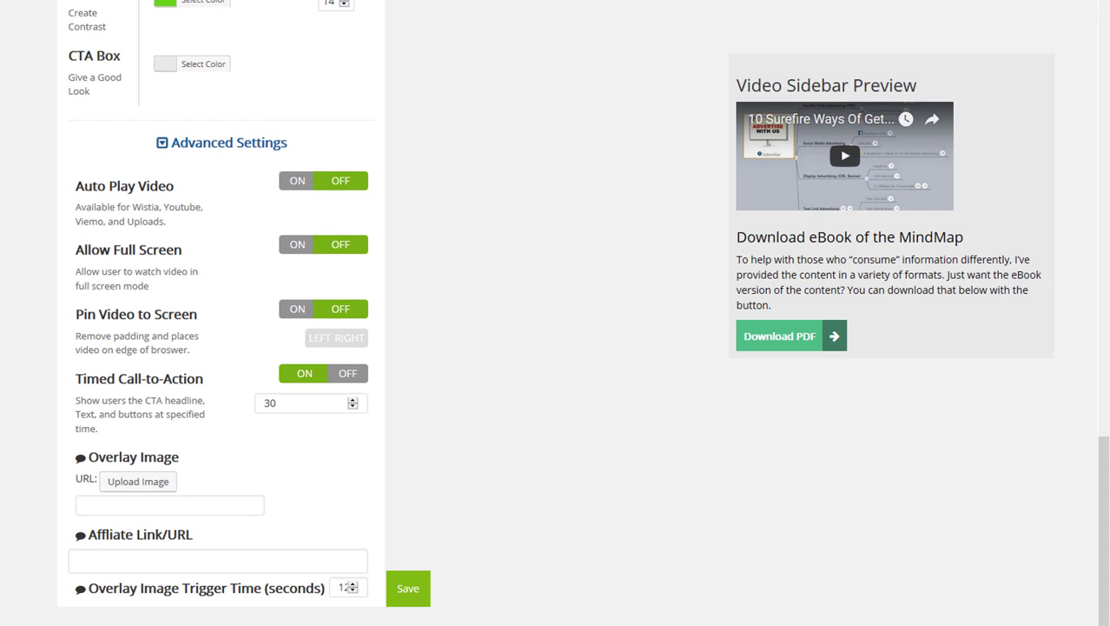
{"action": "scroll", "coordinate": [67, 186], "scroll_direction": "up", "scroll_amount": 15}
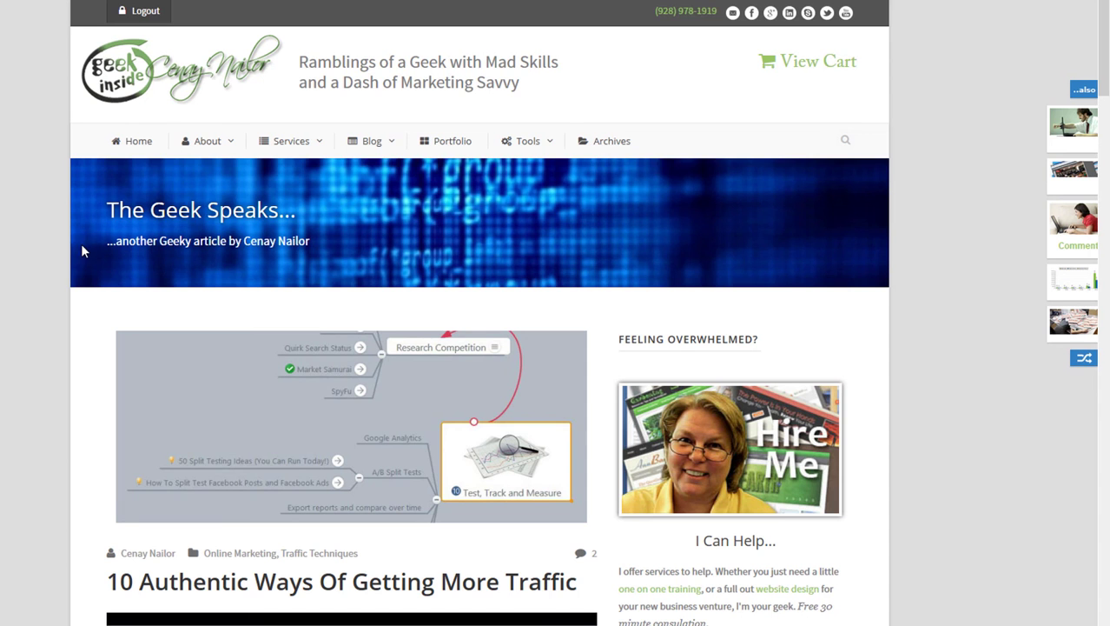
- Scroll the live post to watch the video and Download eBook box float right, then return to top
{"action": "scroll", "coordinate": [8, 255], "scroll_direction": "down", "scroll_amount": 5}
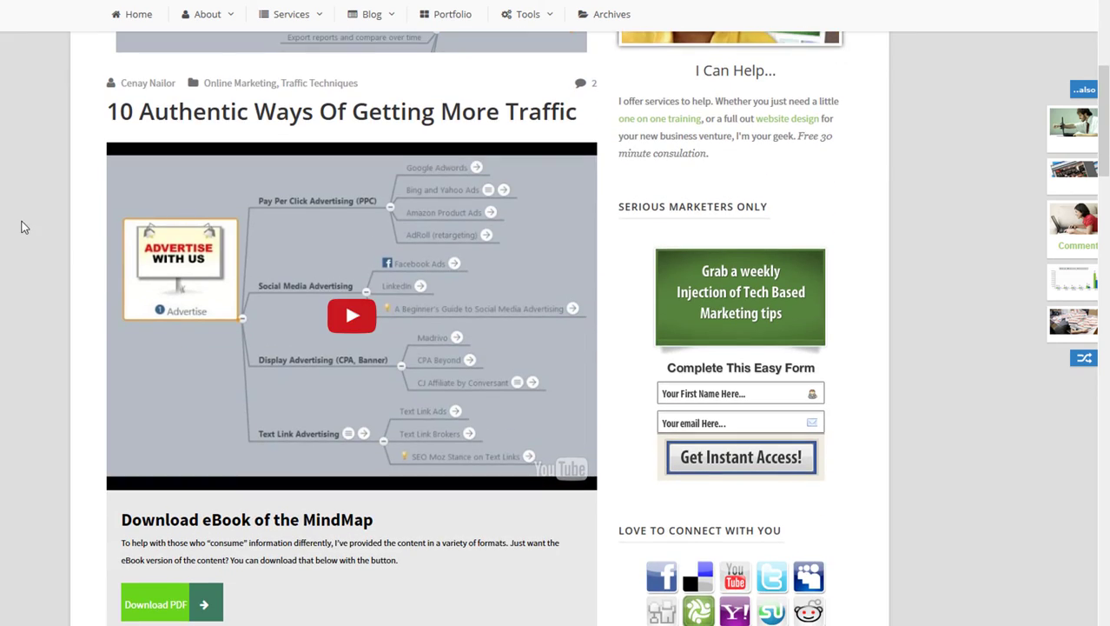
{"action": "scroll", "coordinate": [20, 225], "scroll_direction": "down", "scroll_amount": 7}
{"action": "scroll", "coordinate": [22, 228], "scroll_direction": "down", "scroll_amount": 11}
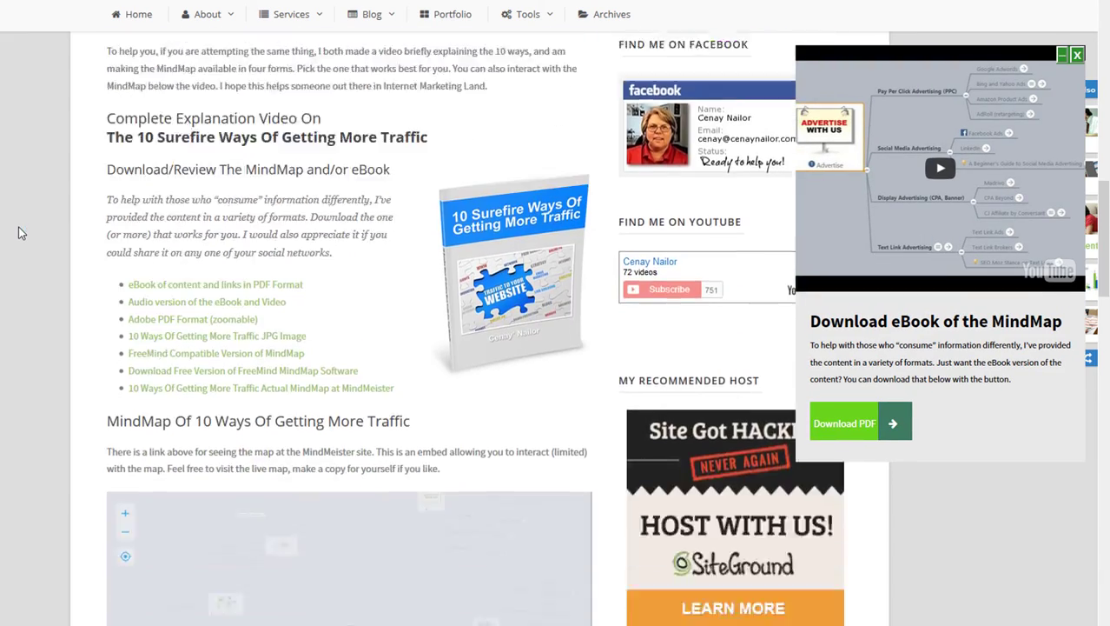
{"action": "scroll", "coordinate": [21, 260], "scroll_direction": "down", "scroll_amount": 6}
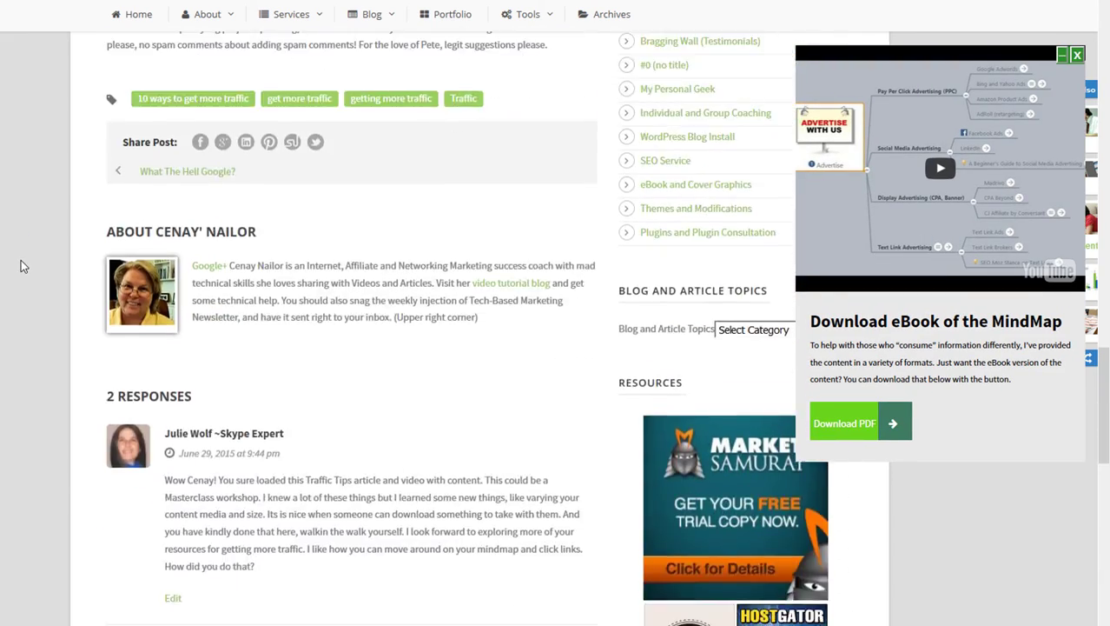
{"action": "scroll", "coordinate": [21, 260], "scroll_direction": "down", "scroll_amount": 5}
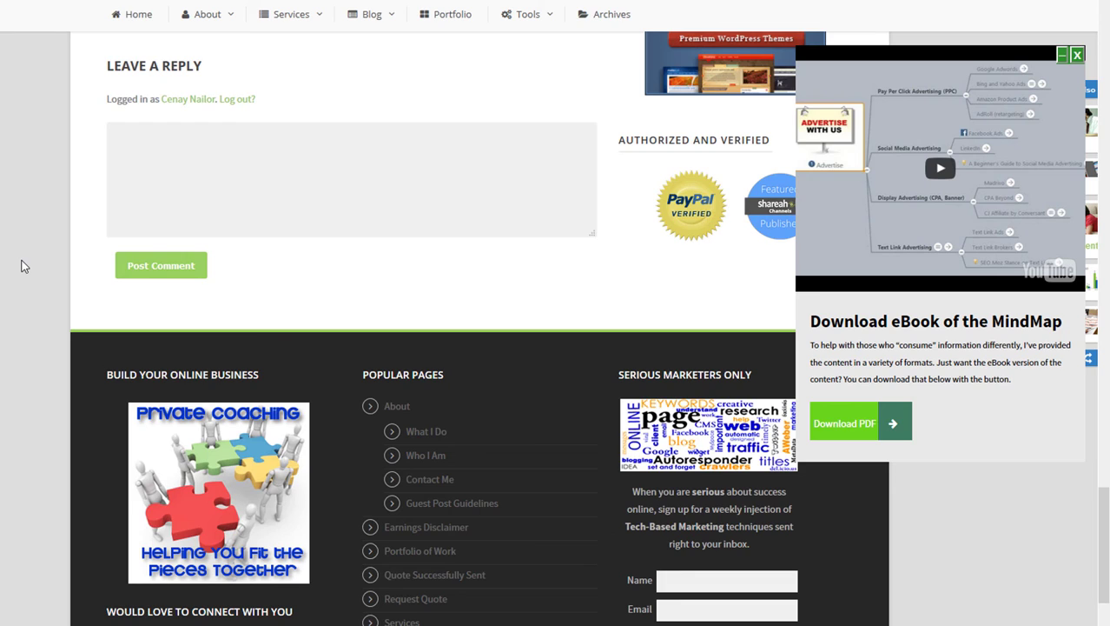
{"action": "scroll", "coordinate": [24, 266], "scroll_direction": "up", "scroll_amount": 20}
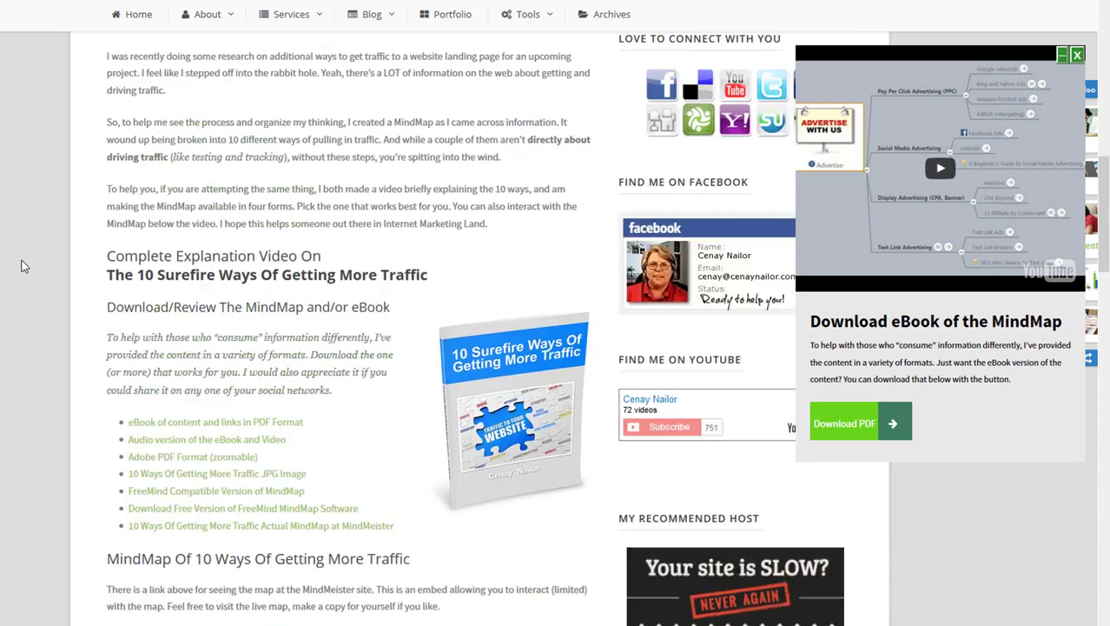
{"action": "scroll", "coordinate": [23, 266], "scroll_direction": "up", "scroll_amount": 4}
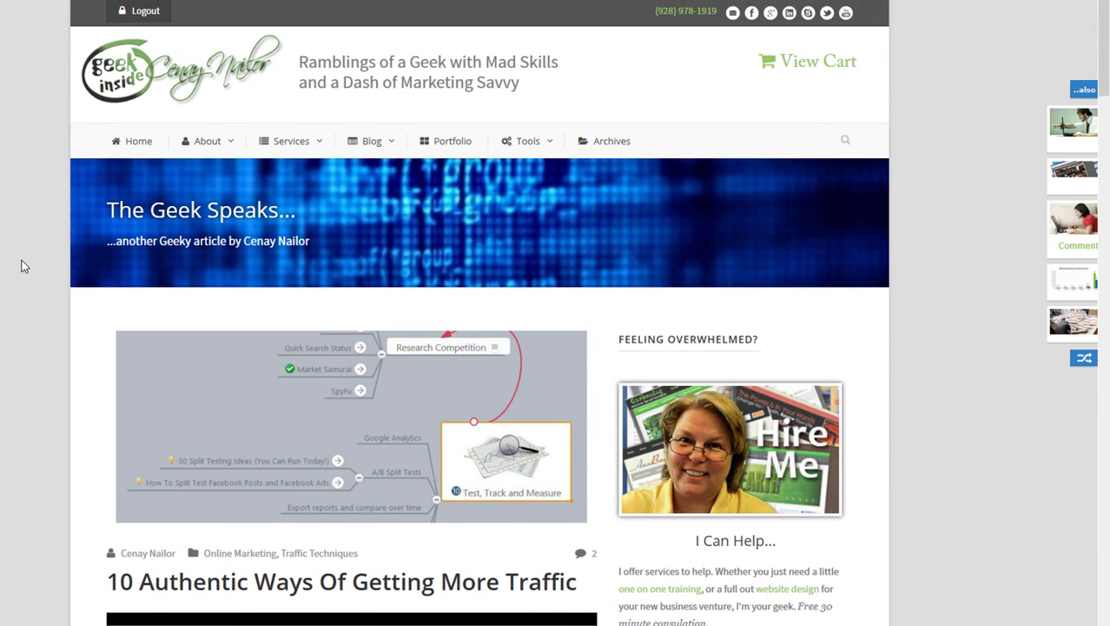